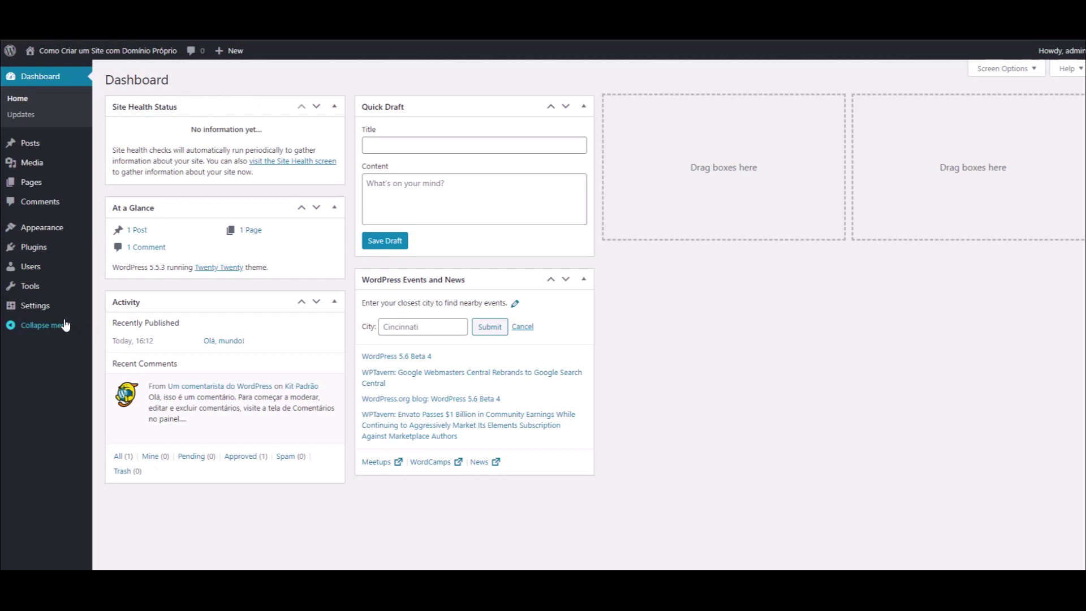
Change the site language to Português do Brasil in the general settings and save the changes.
mouse_move(37, 308)
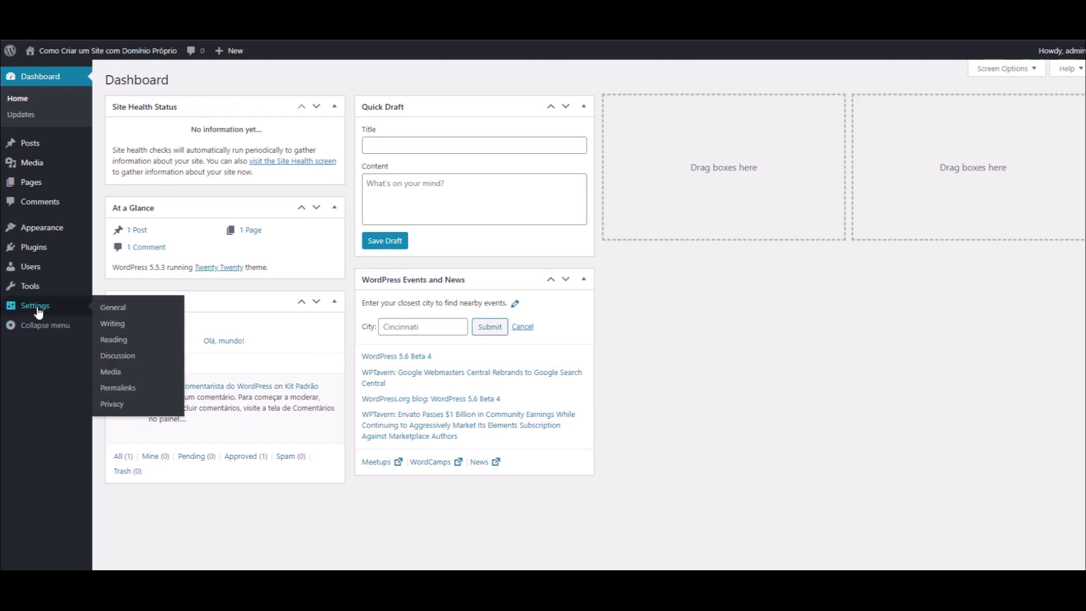
click(110, 310)
scroll(260, 231, down, 4)
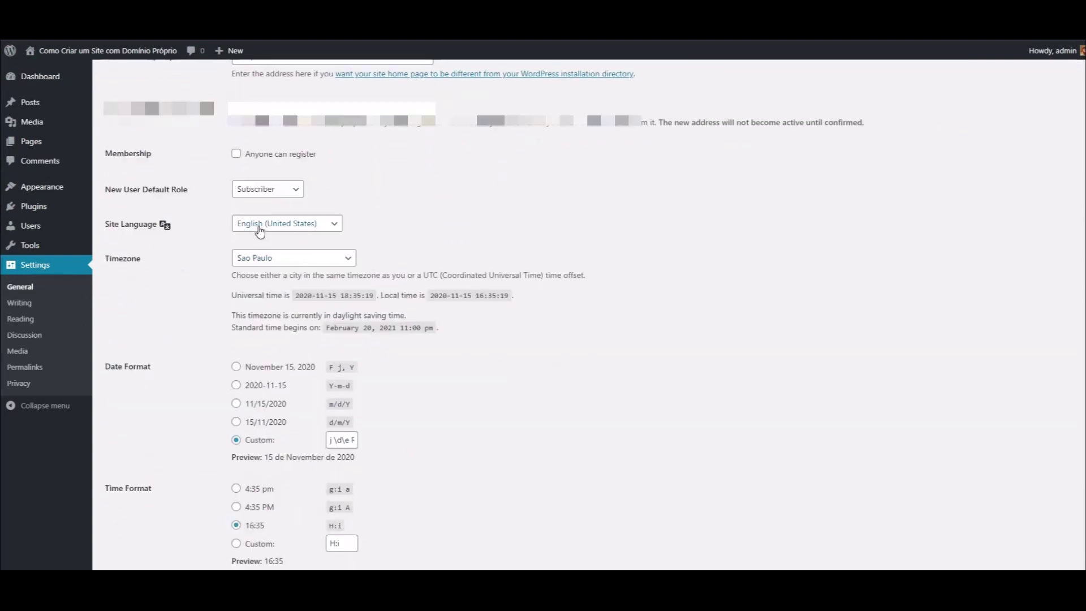
click(260, 226)
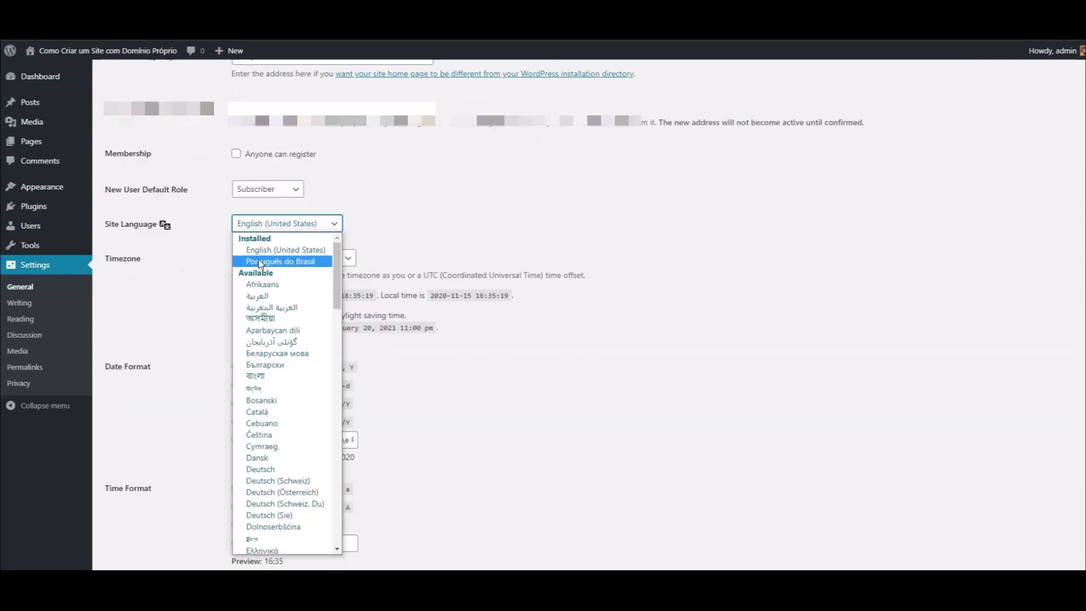
drag(338, 264, 283, 492)
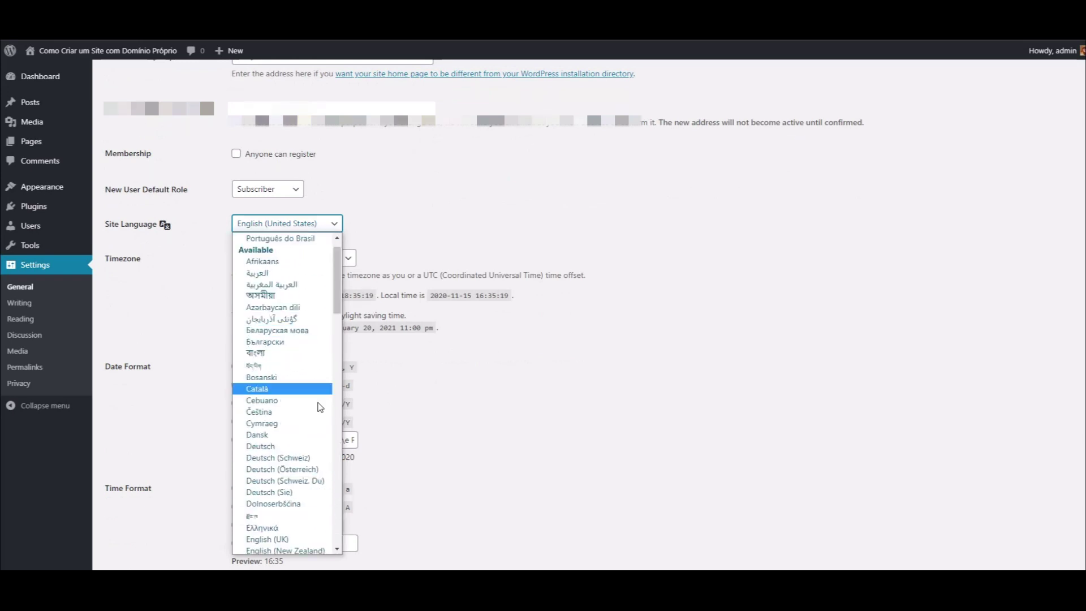
drag(337, 300, 334, 524)
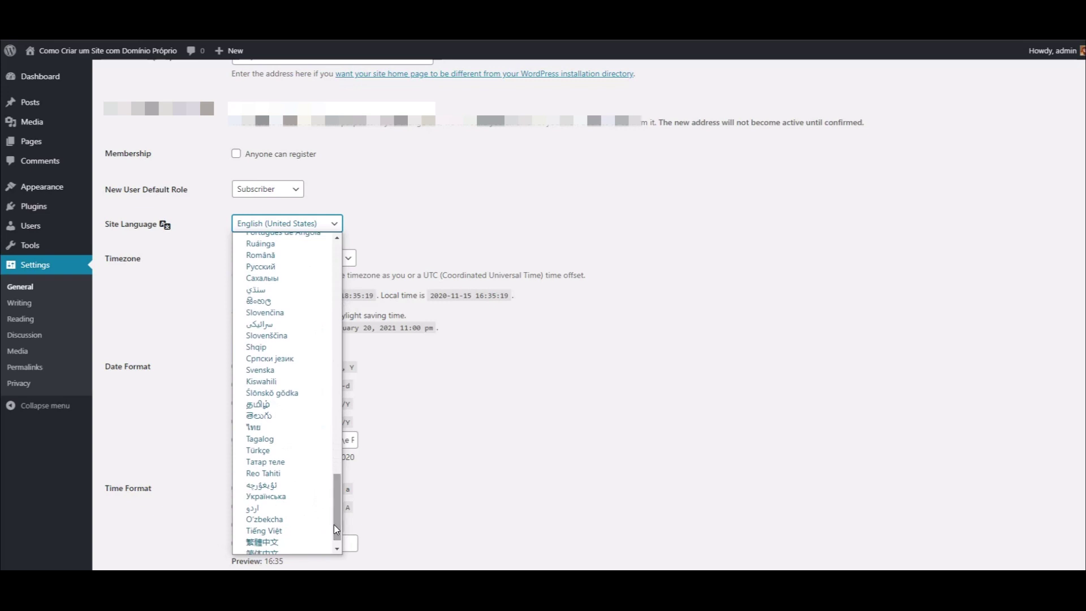
scroll(304, 344, up, 3)
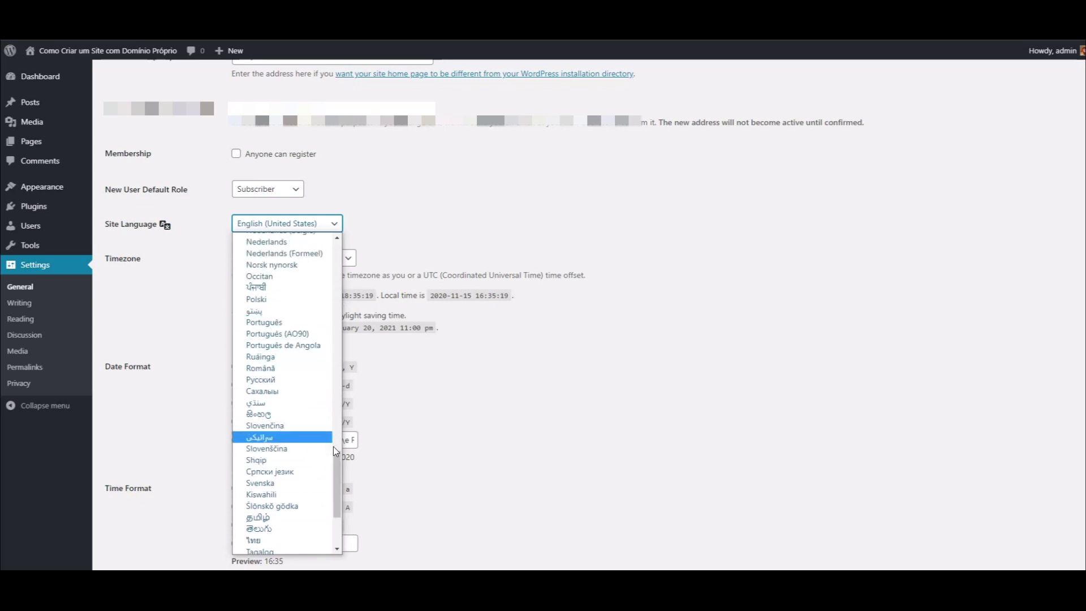
drag(338, 485, 349, 259)
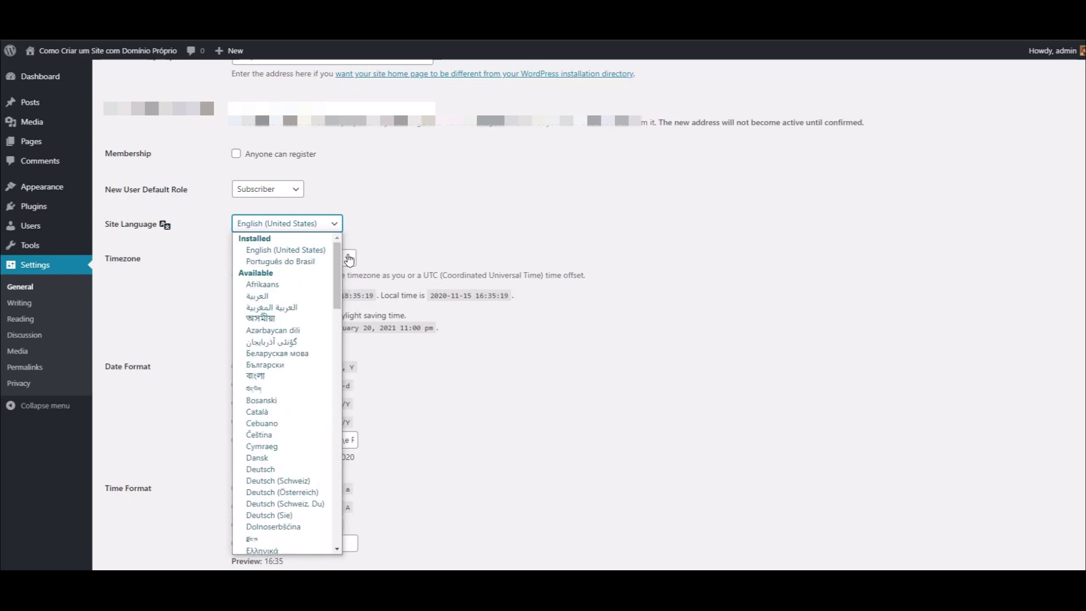
click(280, 261)
scroll(215, 306, down, 2)
click(136, 546)
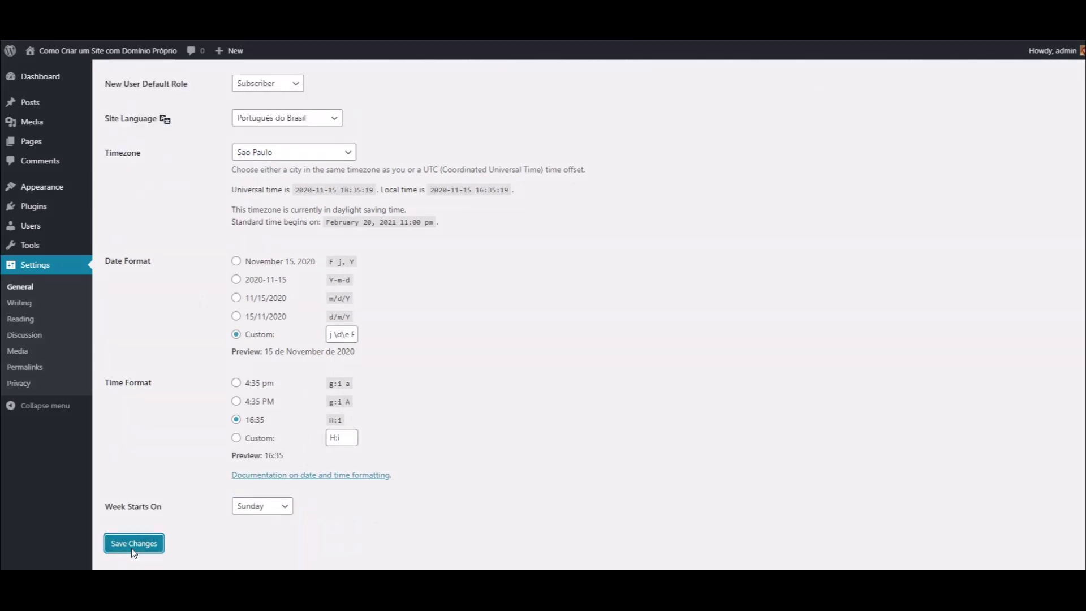
Select the m/d/Y date format in the general settings.
scroll(189, 436, down, 3)
scroll(189, 435, down, 1)
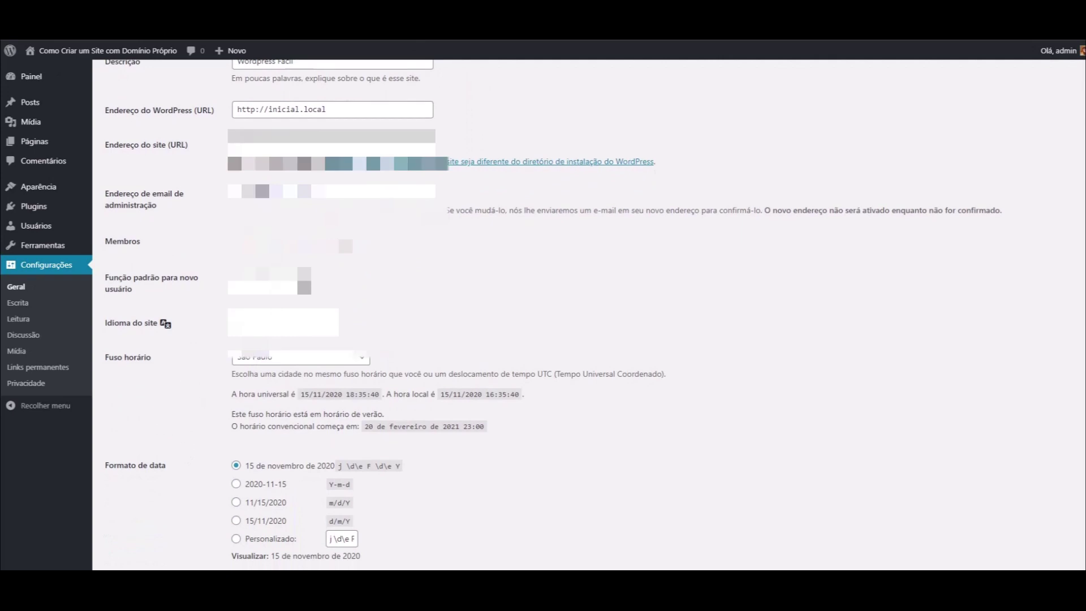
scroll(238, 379, down, 2)
scroll(238, 378, up, 2)
scroll(235, 356, down, 2)
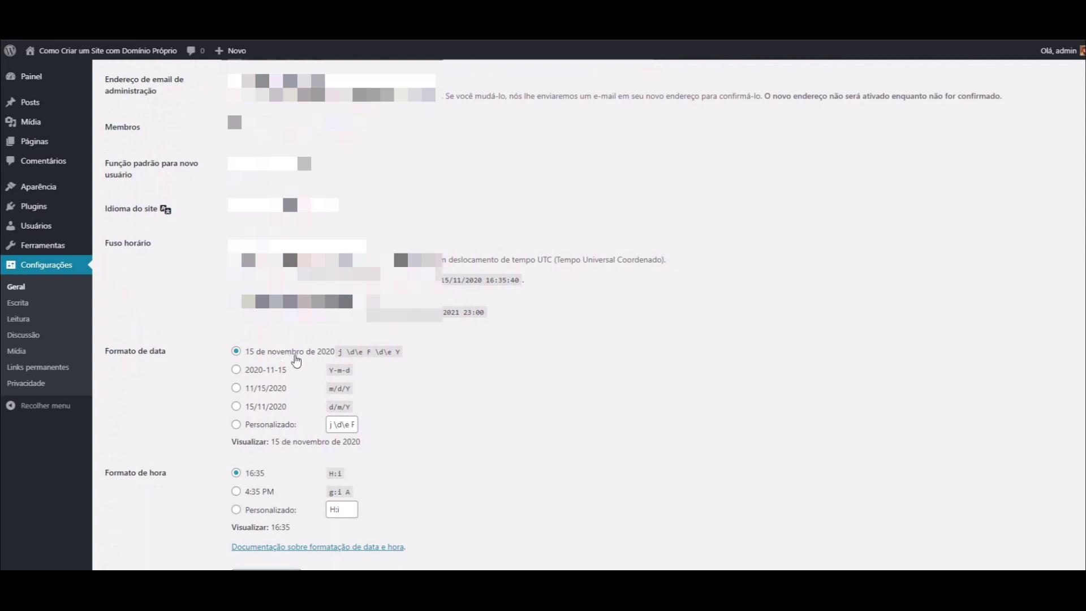
click(238, 389)
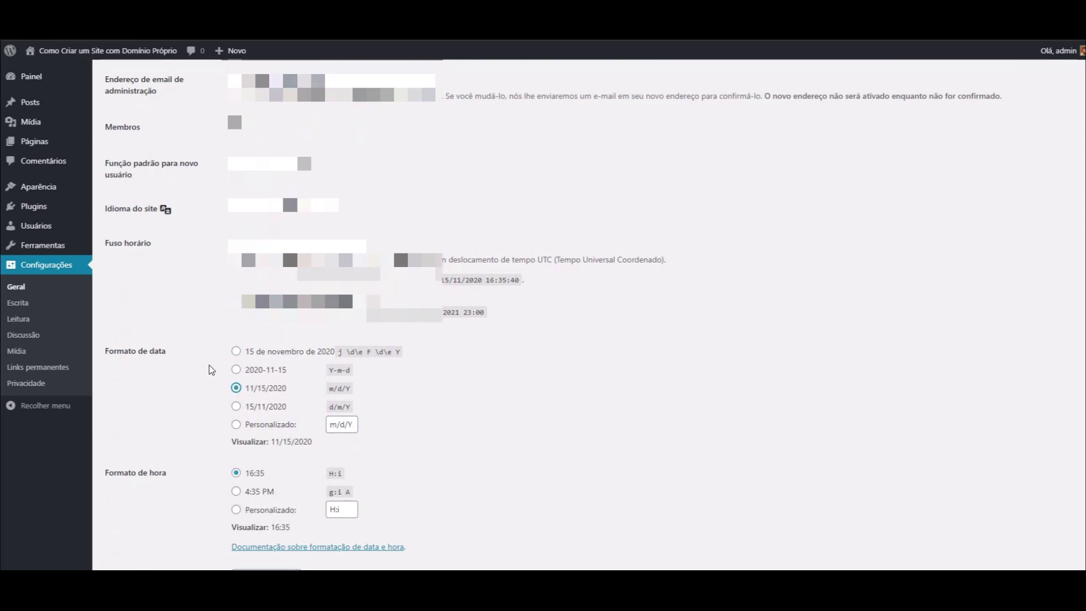
scroll(211, 370, down, 1)
scroll(211, 370, up, 3)
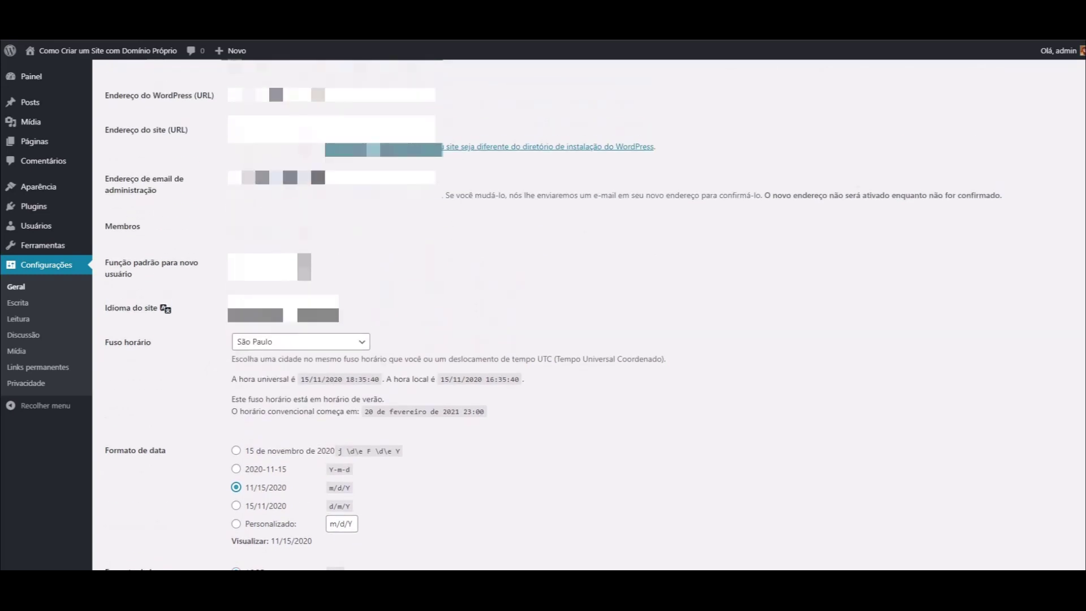
scroll(215, 306, down, 3)
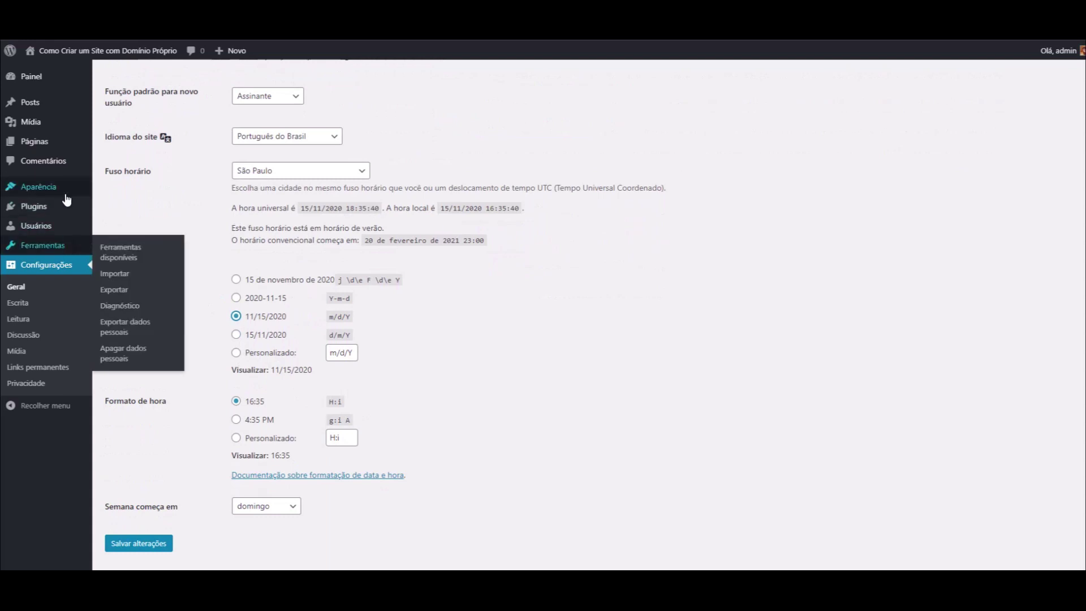
Search the themes available to add for "astra" and activate the Astra theme.
mouse_move(48, 188)
click(114, 191)
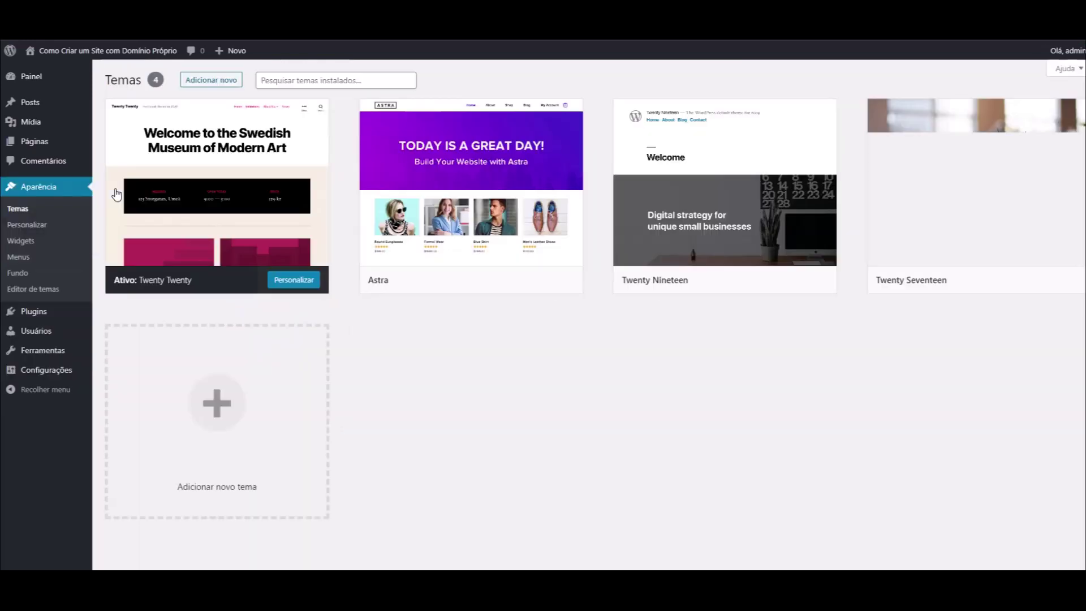
click(209, 80)
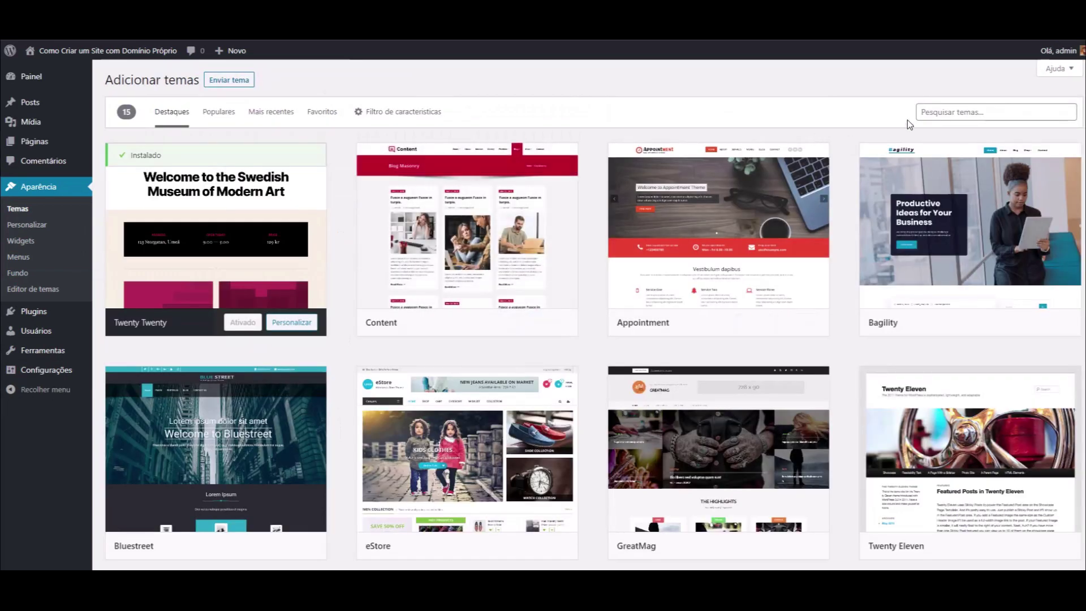
click(936, 116)
text(astra)
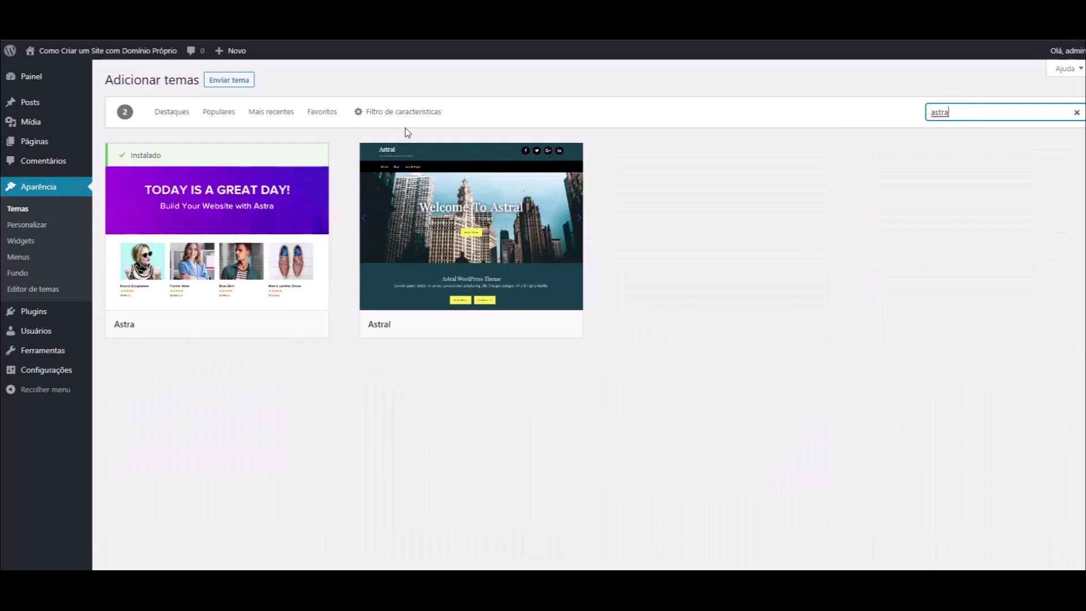
mouse_move(245, 294)
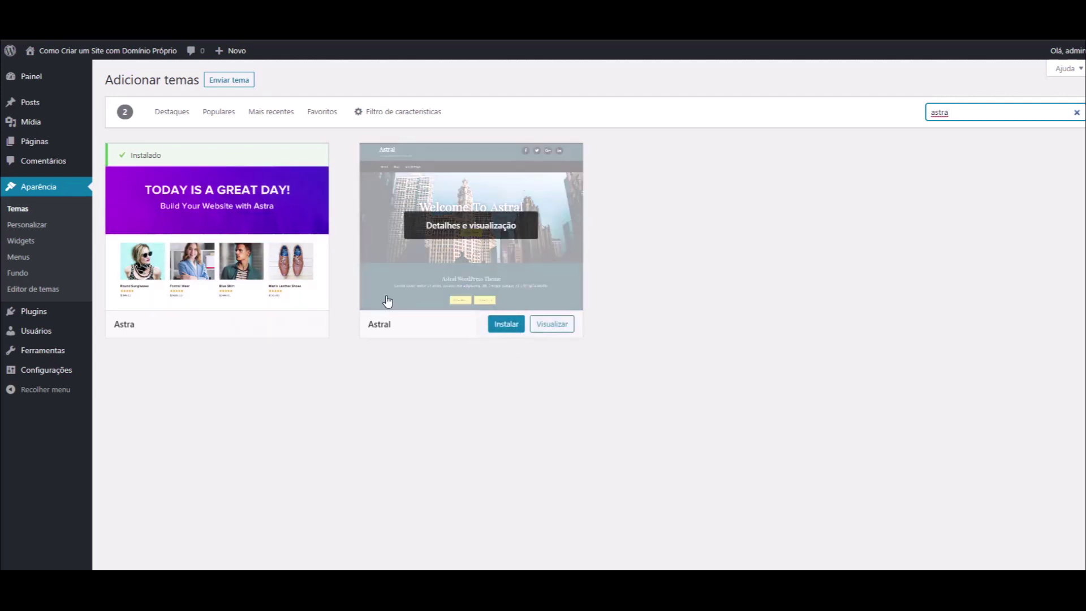
click(245, 325)
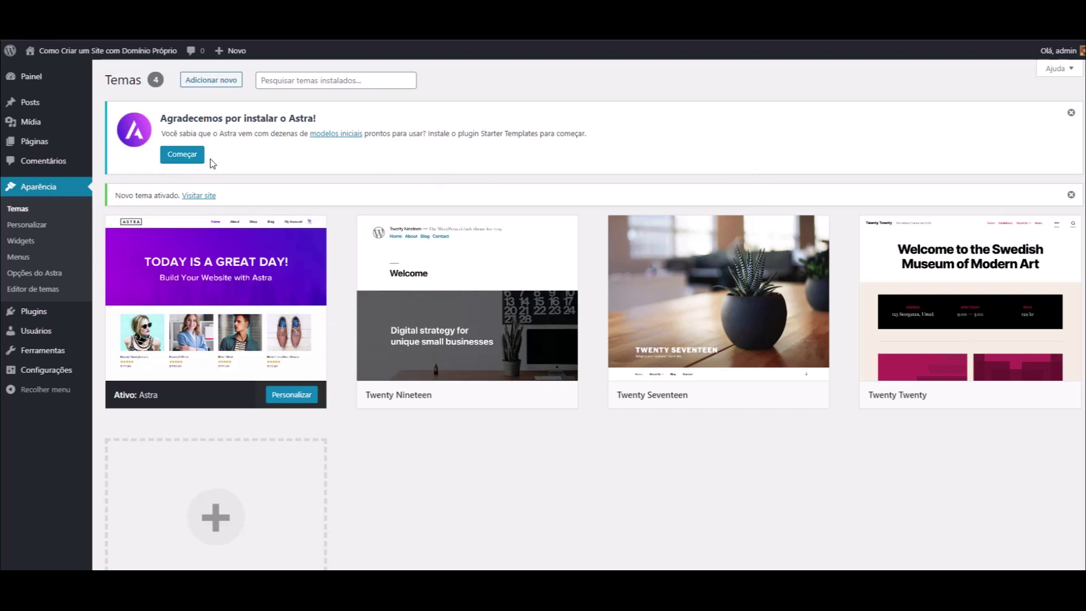
Install Astra's Starter Templates plugin and choose Elementor as the page builder.
click(177, 158)
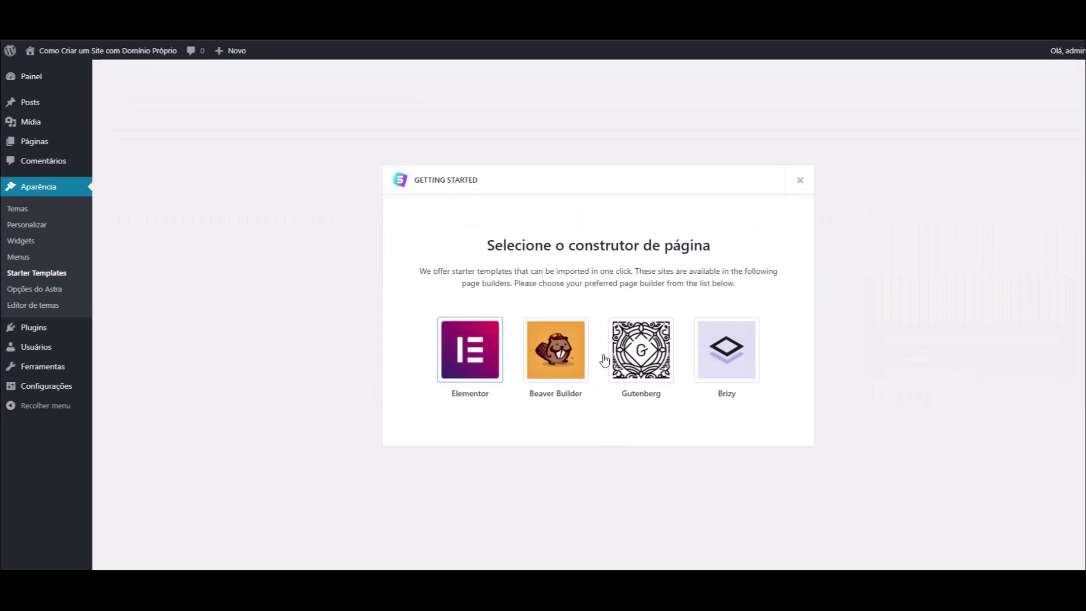
click(461, 345)
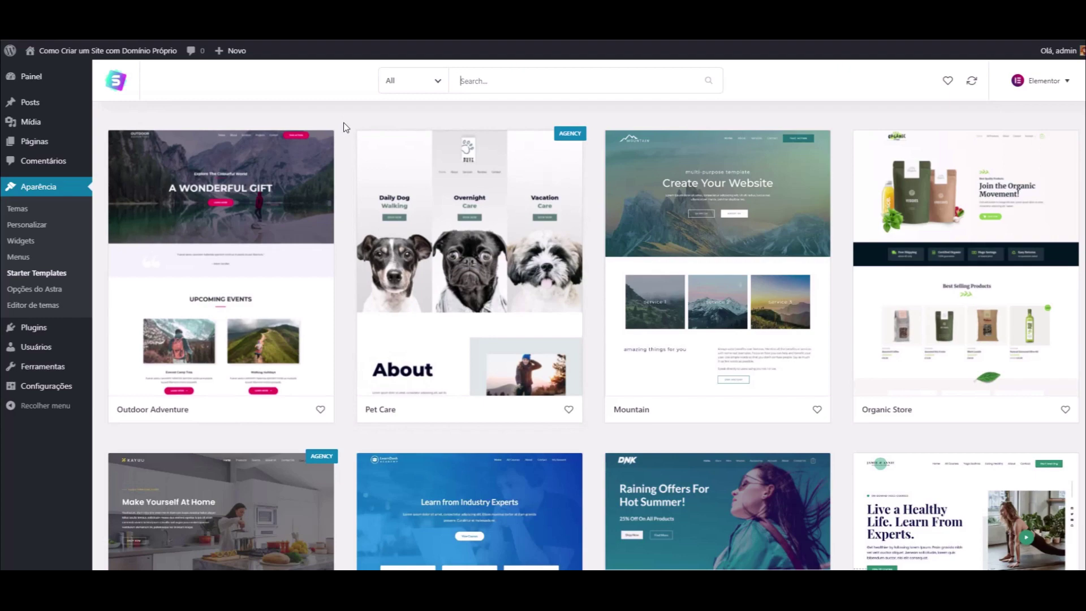
Browse the Elementor starter template gallery to examine the available site designs.
scroll(342, 125, down, 1)
click(470, 81)
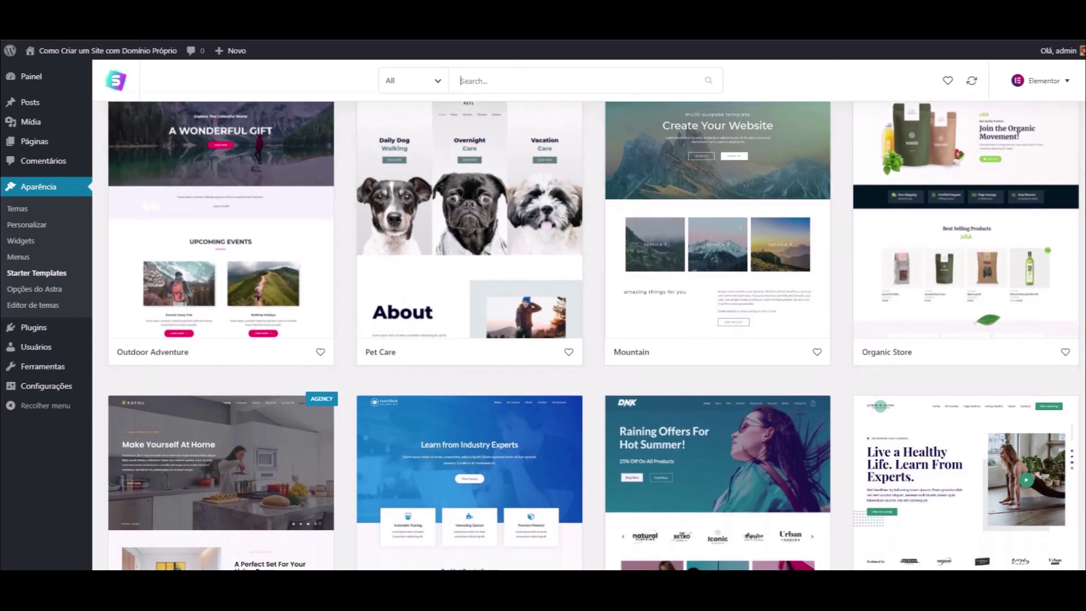
scroll(593, 335, down, 20)
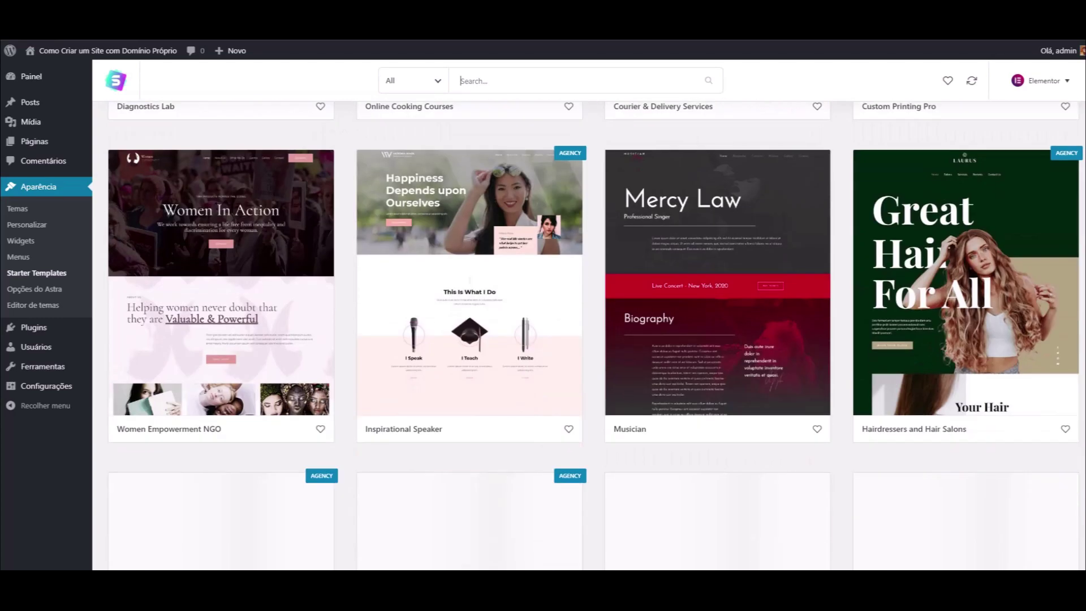
scroll(593, 335, down, 7)
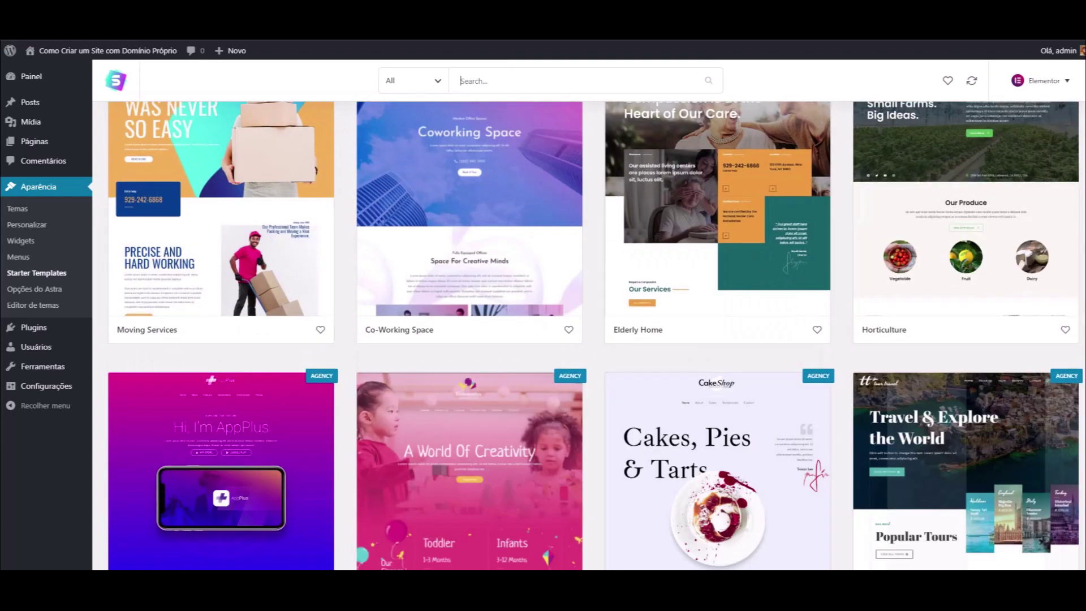
scroll(593, 335, down, 6)
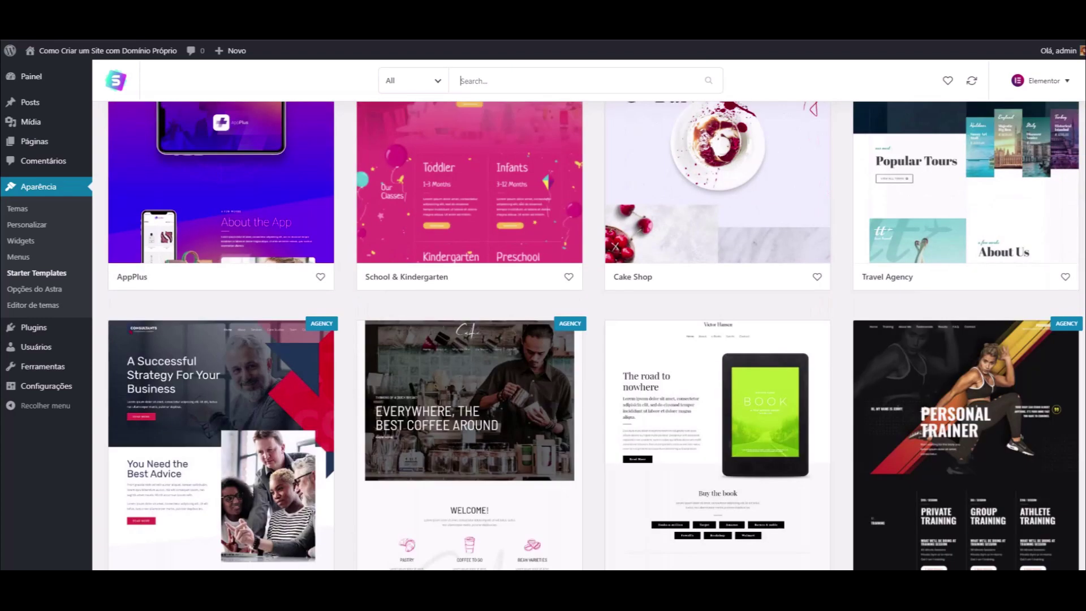
scroll(698, 198, down, 8)
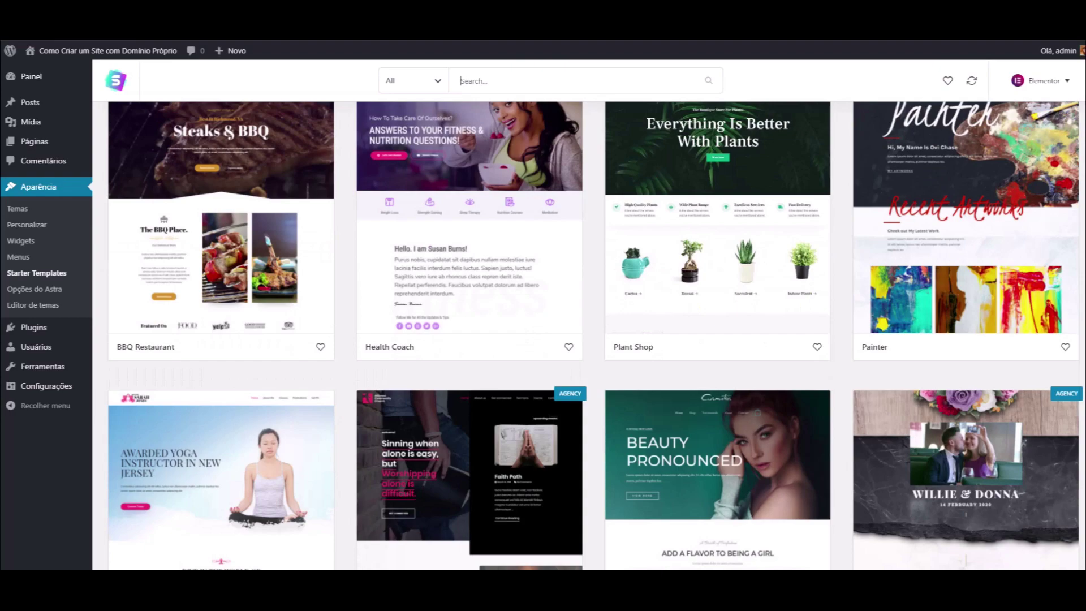
scroll(642, 208, down, 10)
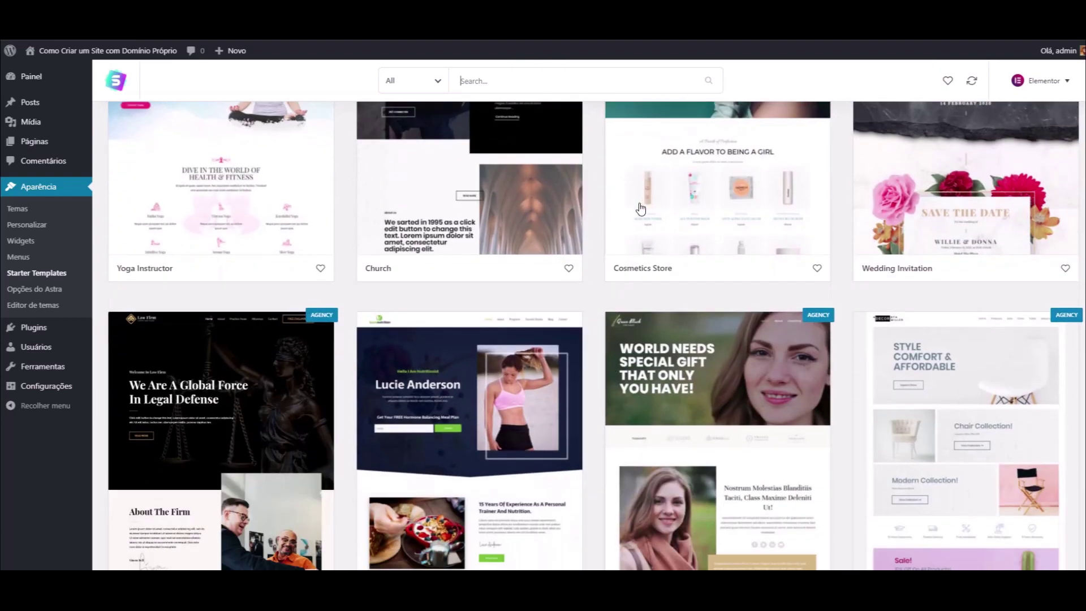
scroll(642, 209, up, 13)
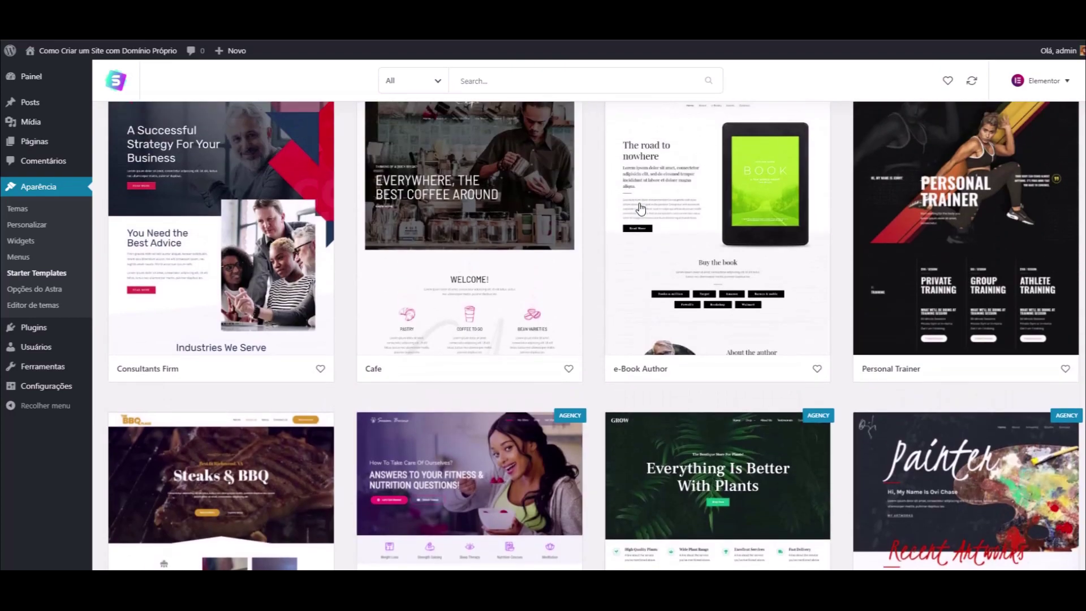
scroll(641, 208, up, 13)
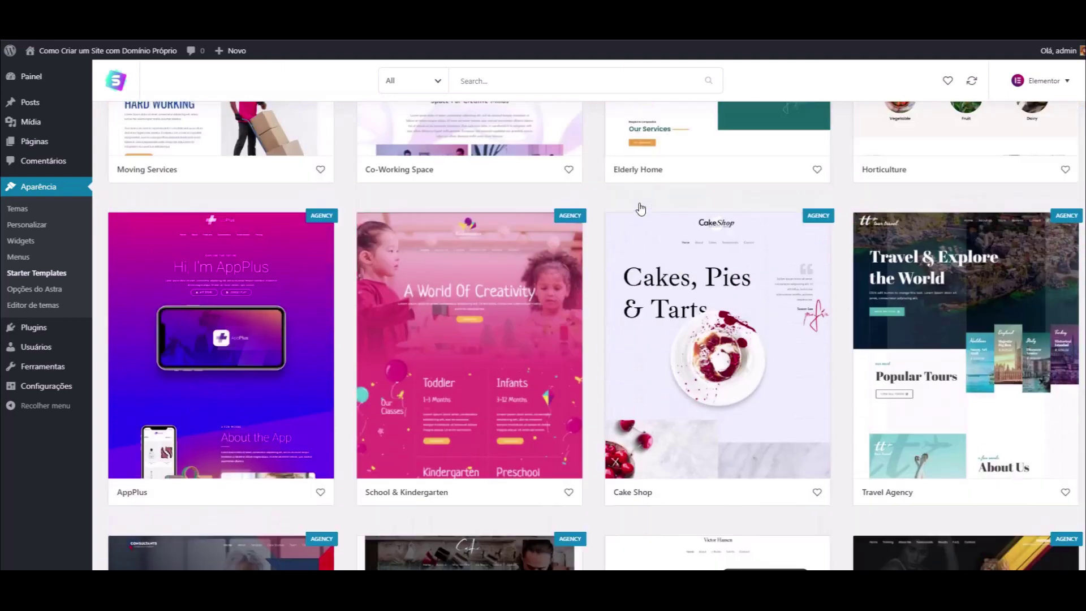
scroll(641, 209, up, 10)
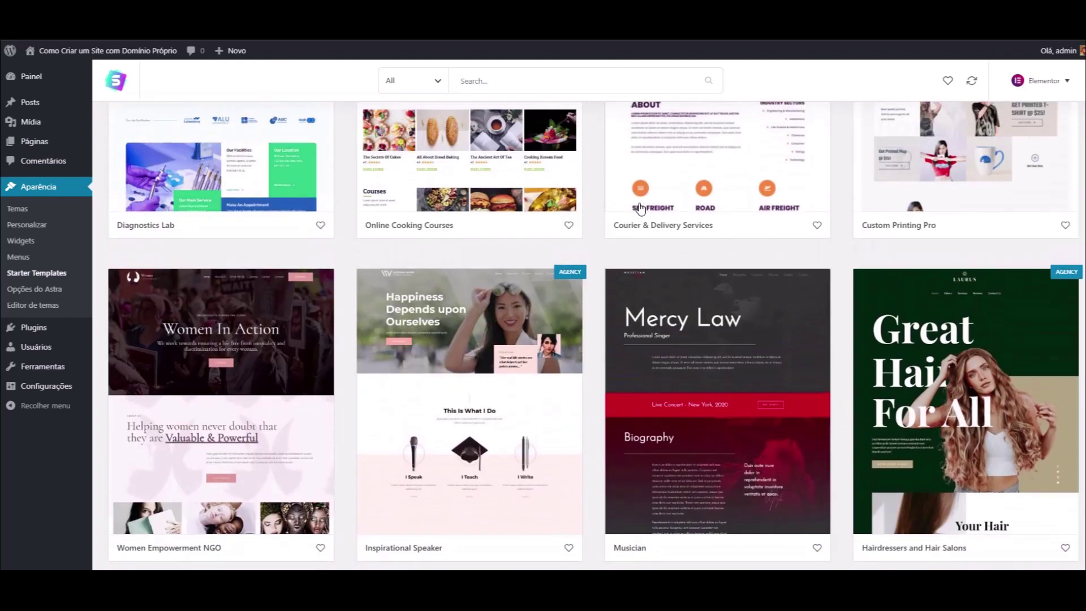
Filter the starter templates to Free ones, look through them and search for "pet".
click(398, 86)
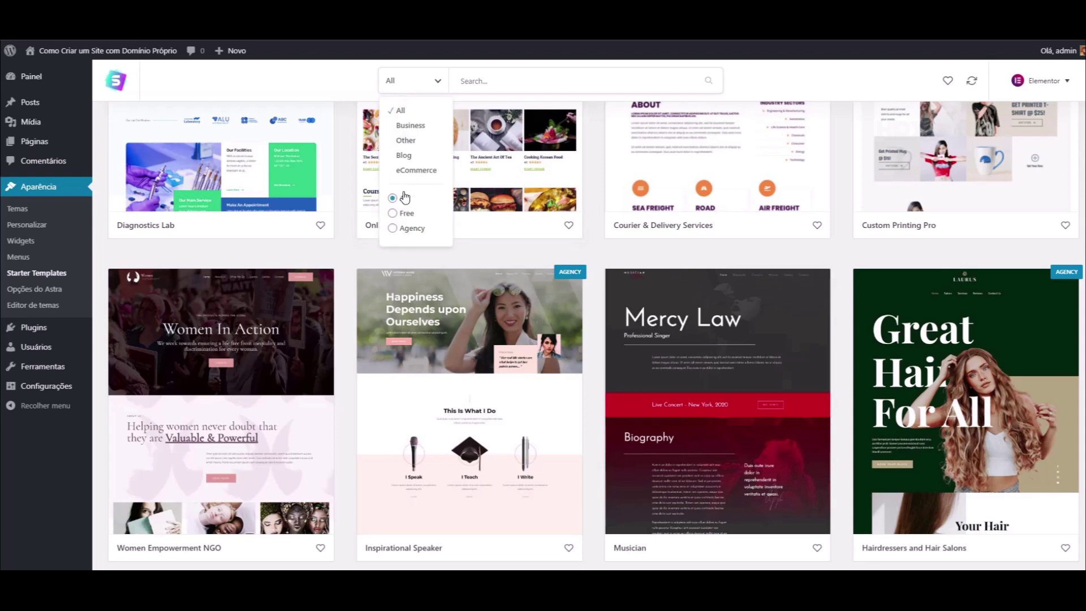
click(400, 215)
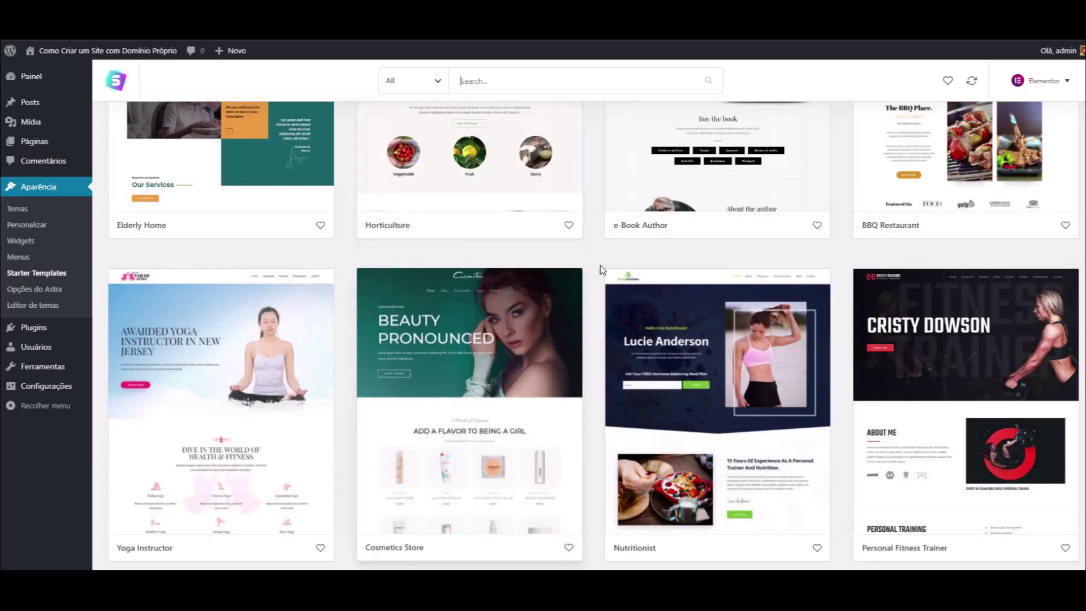
scroll(596, 264, up, 6)
scroll(597, 264, up, 12)
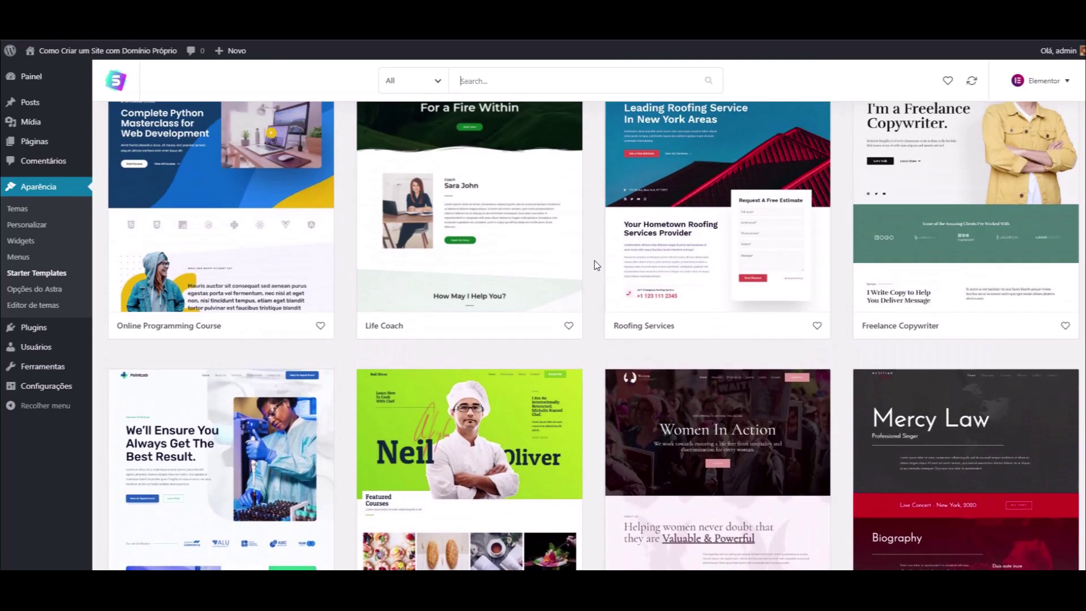
scroll(594, 265, up, 5)
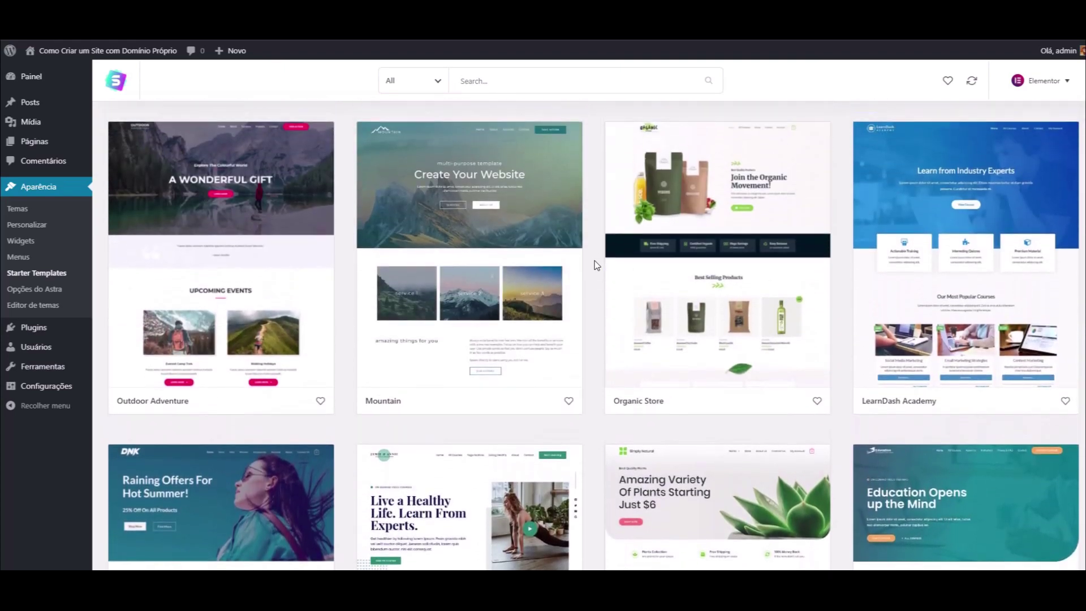
scroll(595, 263, down, 8)
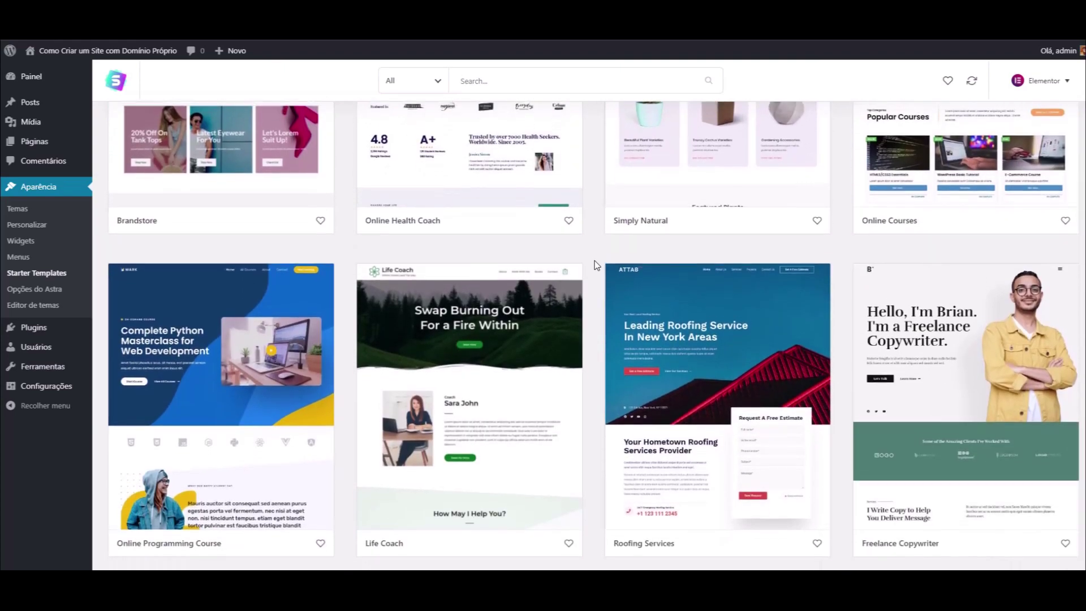
scroll(588, 255, up, 7)
text(pet)
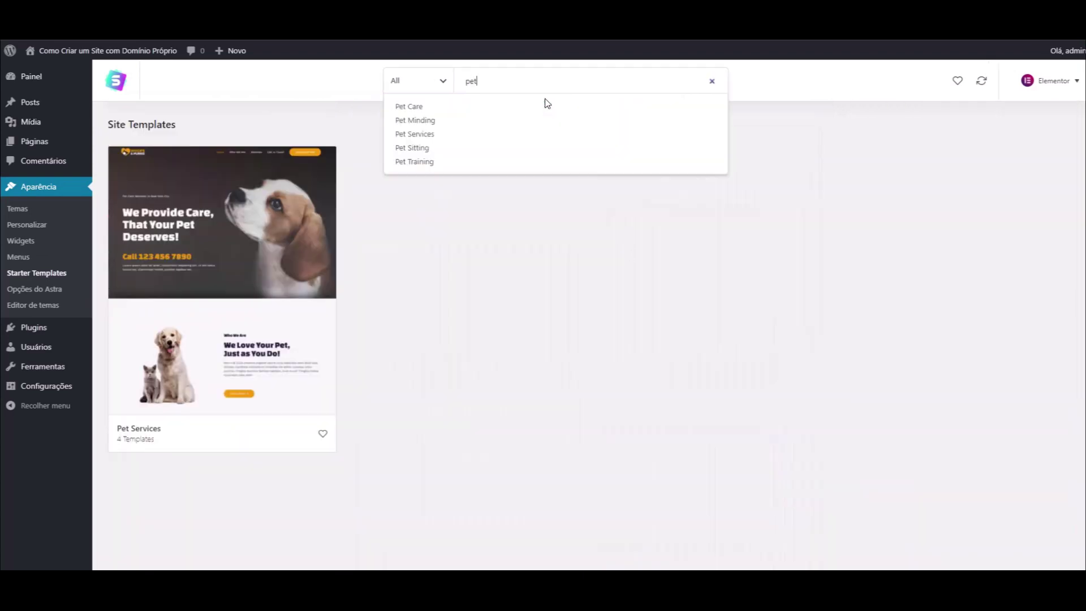
Open the Pet Services template and preview its About Us, Services and Contact Us pages.
click(220, 315)
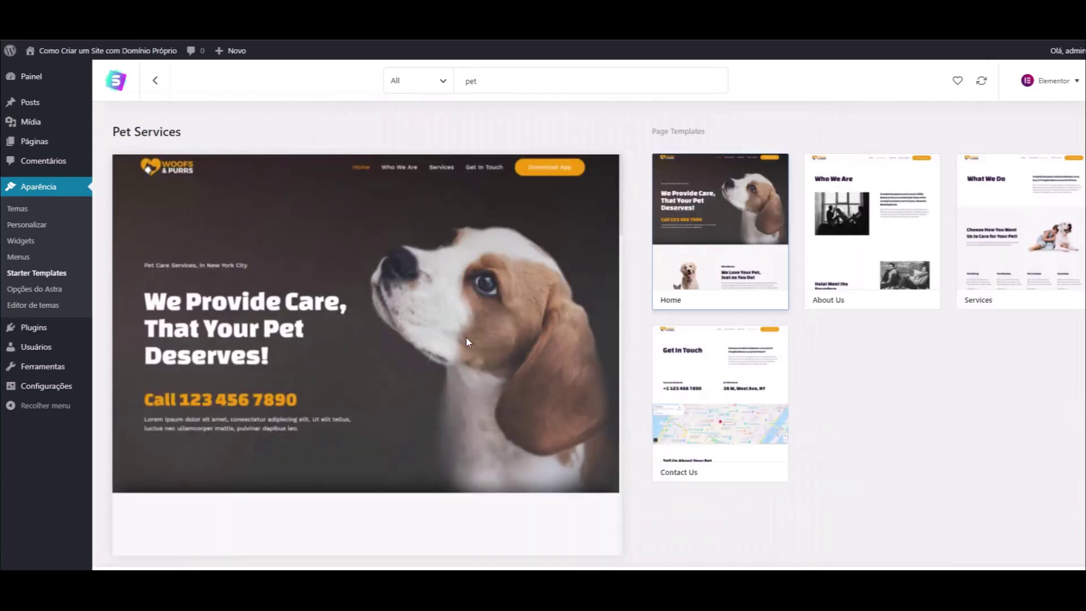
click(842, 238)
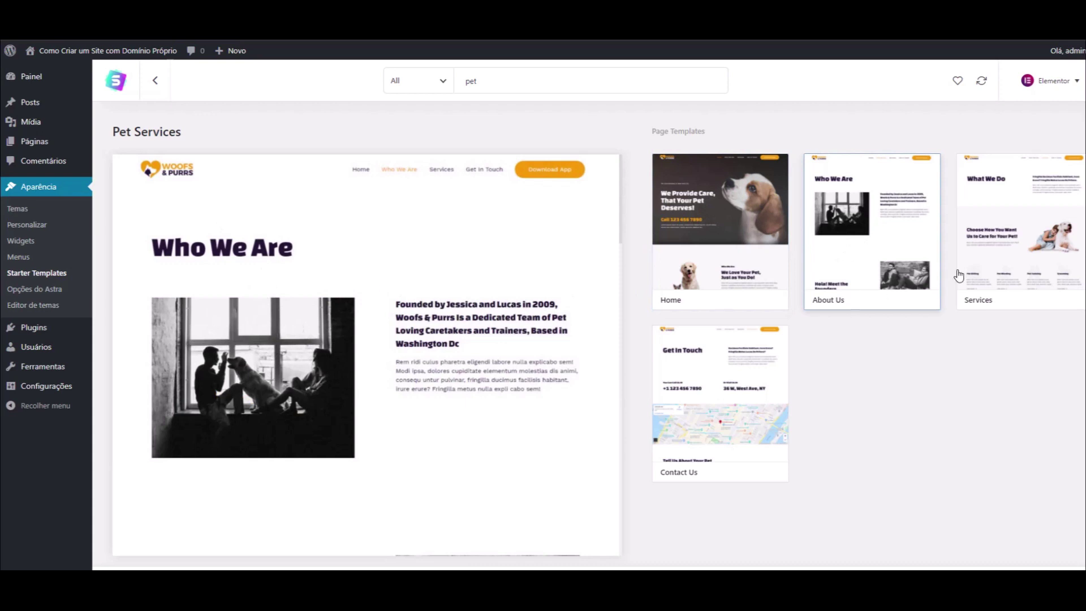
click(993, 243)
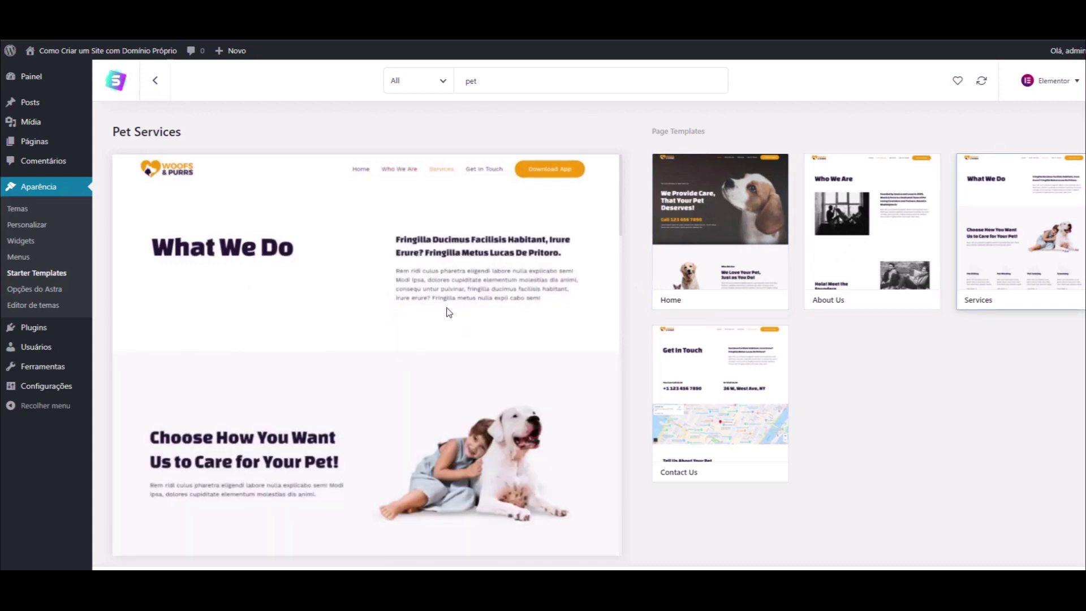
click(728, 383)
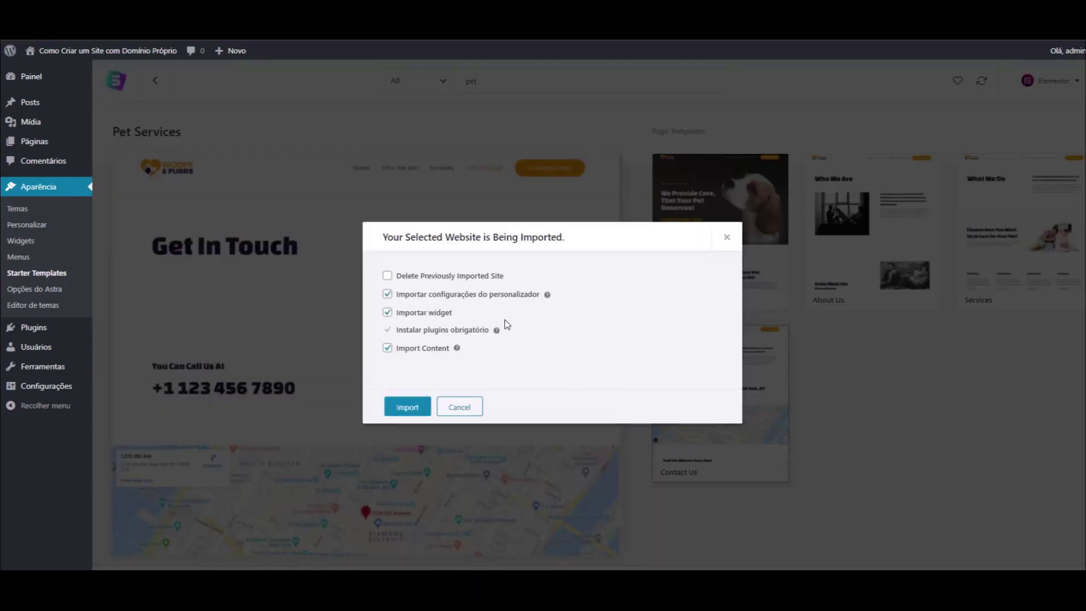
click(401, 277)
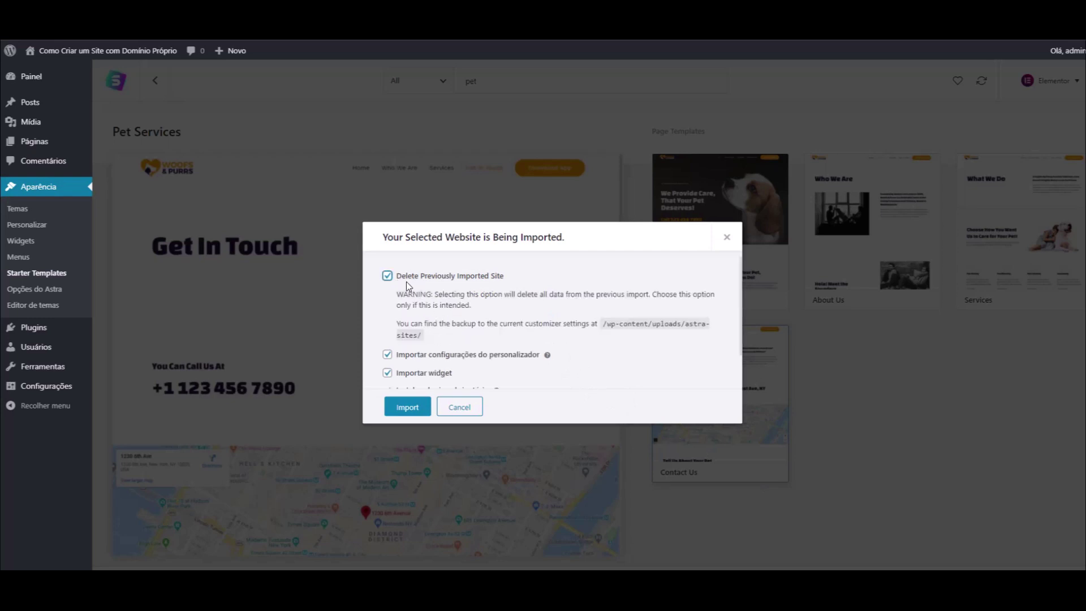
click(387, 277)
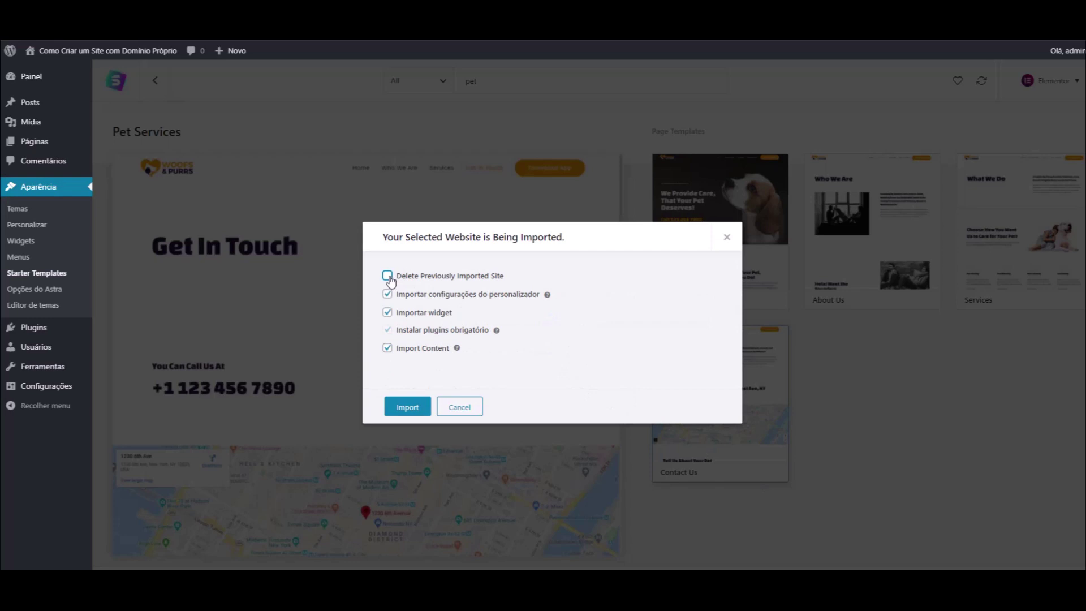
click(388, 277)
click(459, 407)
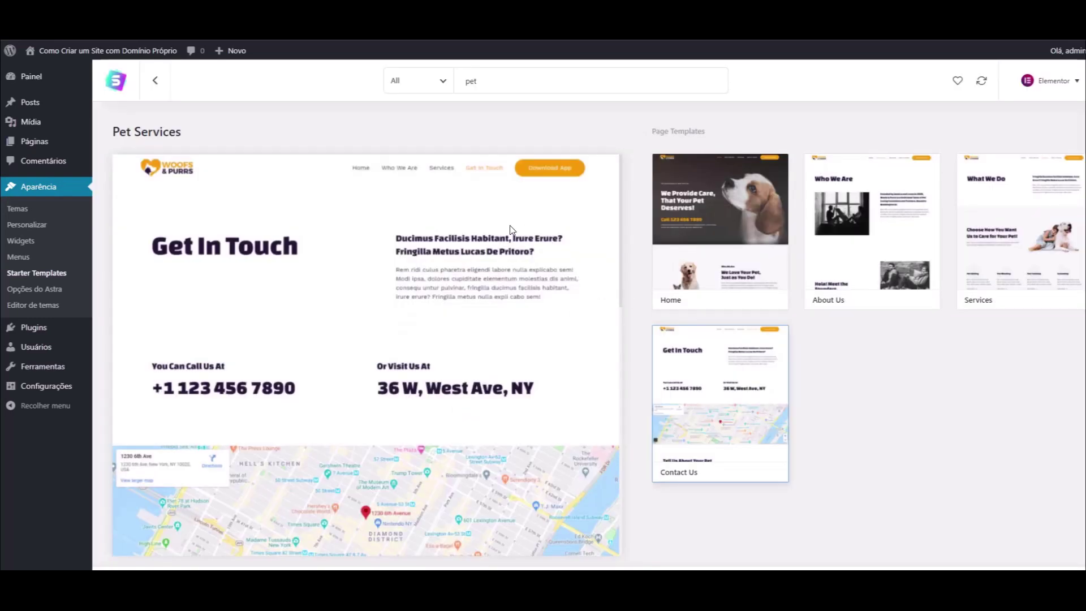
Import the complete Pet Services site with customizer settings, widgets, required plugins and content, keeping the previously imported site, and view the result.
click(905, 566)
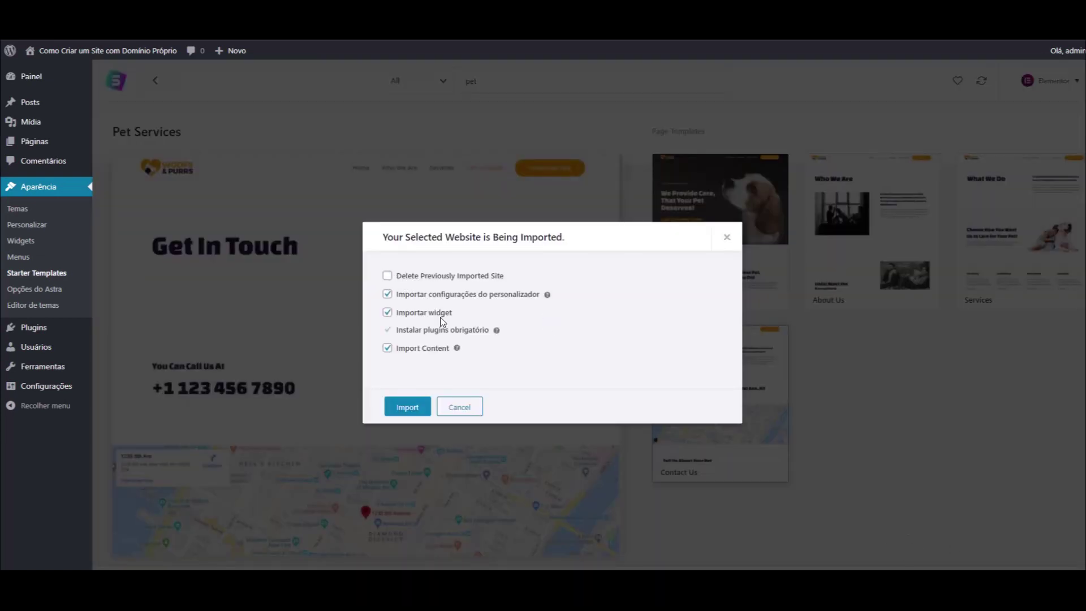
click(405, 407)
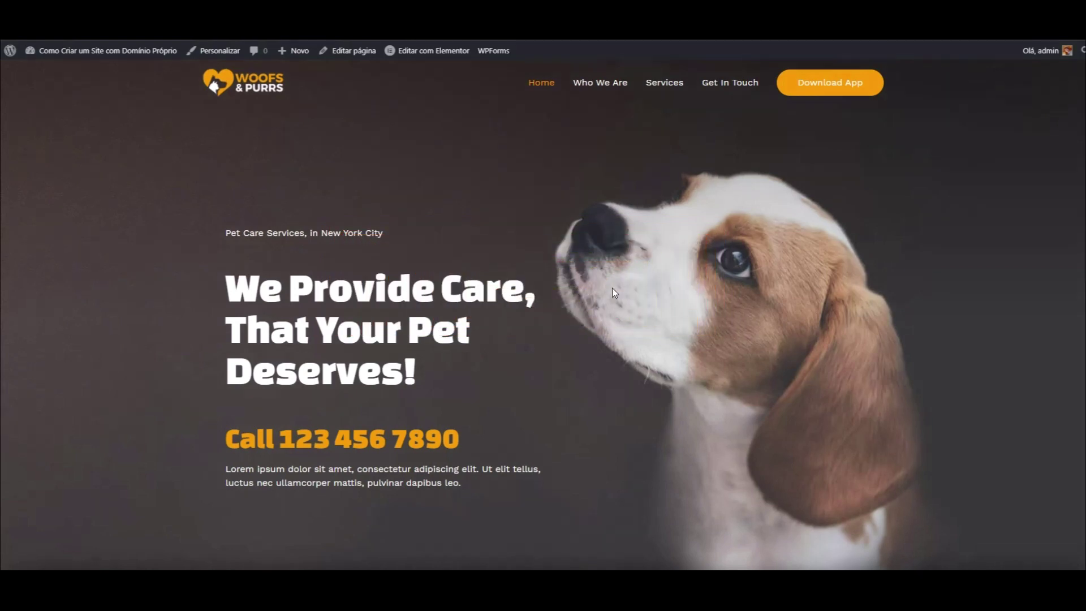
Look through the imported home page from the hero section down to the footer.
scroll(524, 235, down, 6)
scroll(524, 236, up, 6)
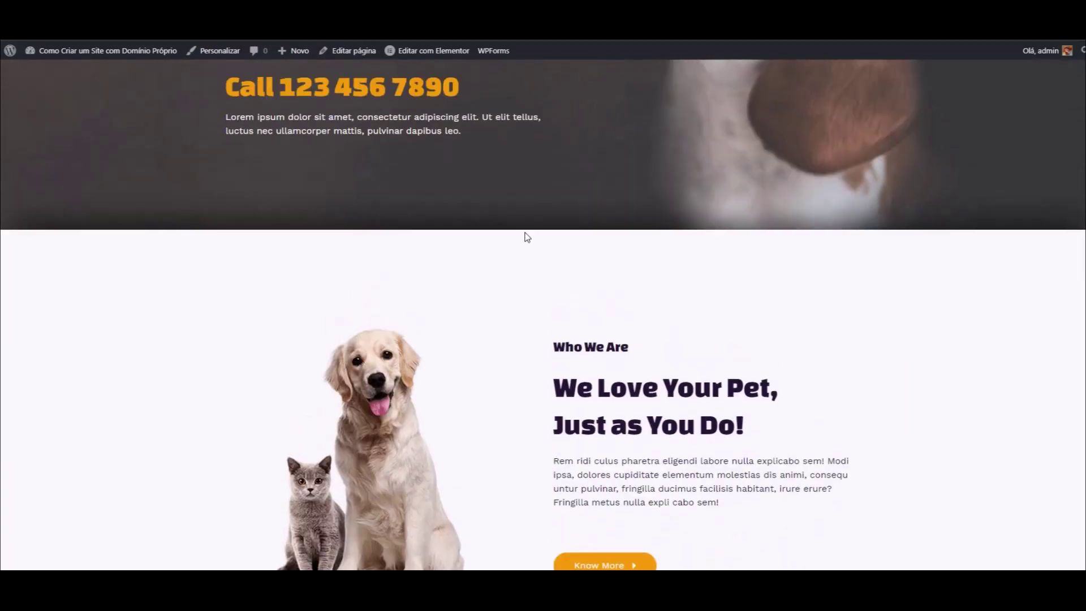
scroll(578, 233, down, 4)
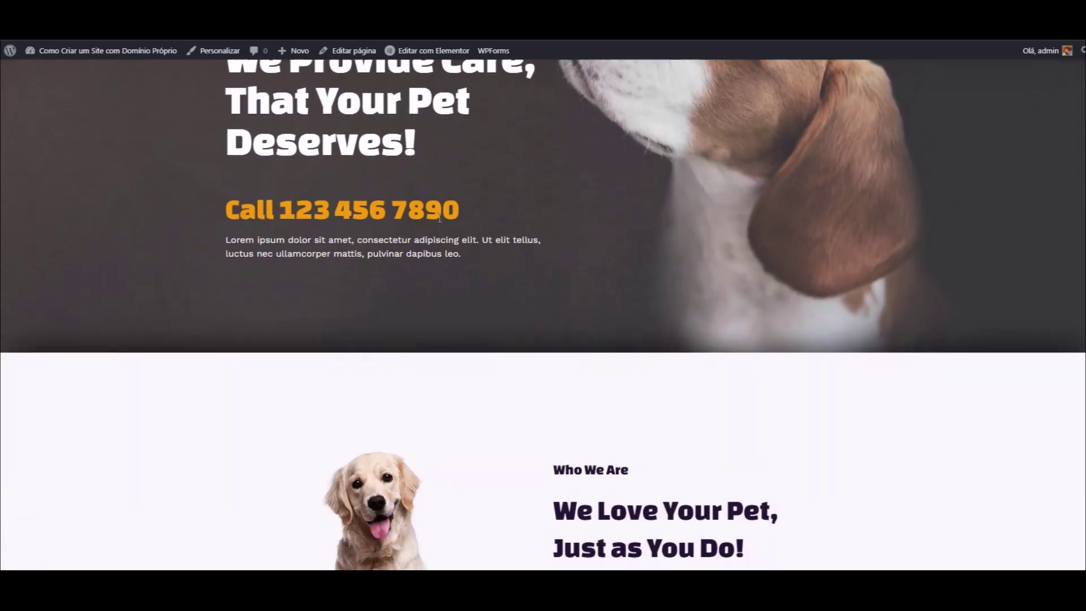
scroll(360, 221, up, 3)
scroll(625, 226, down, 15)
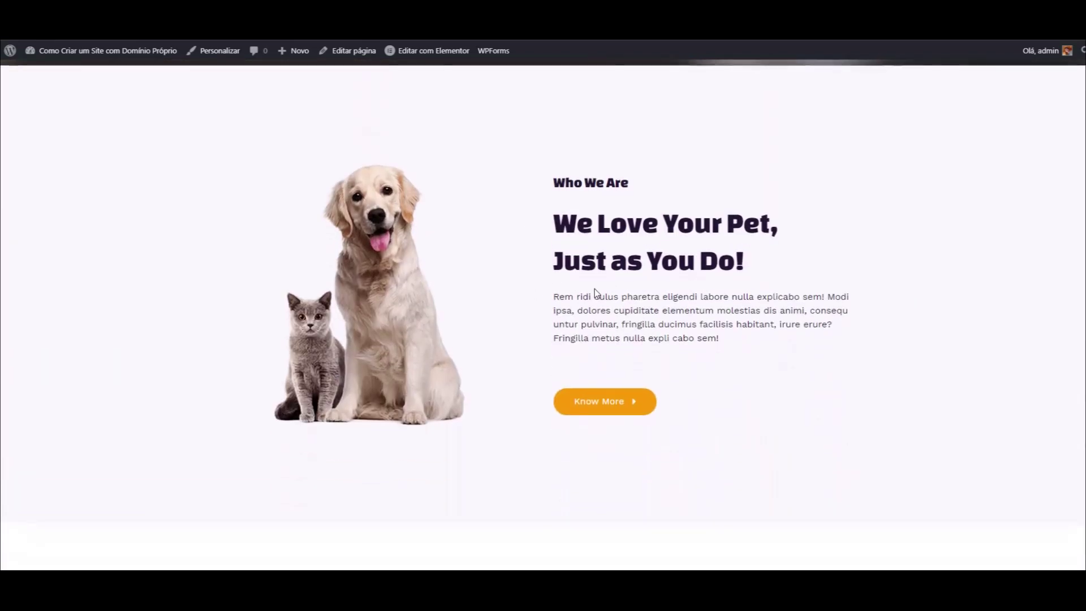
scroll(595, 289, down, 12)
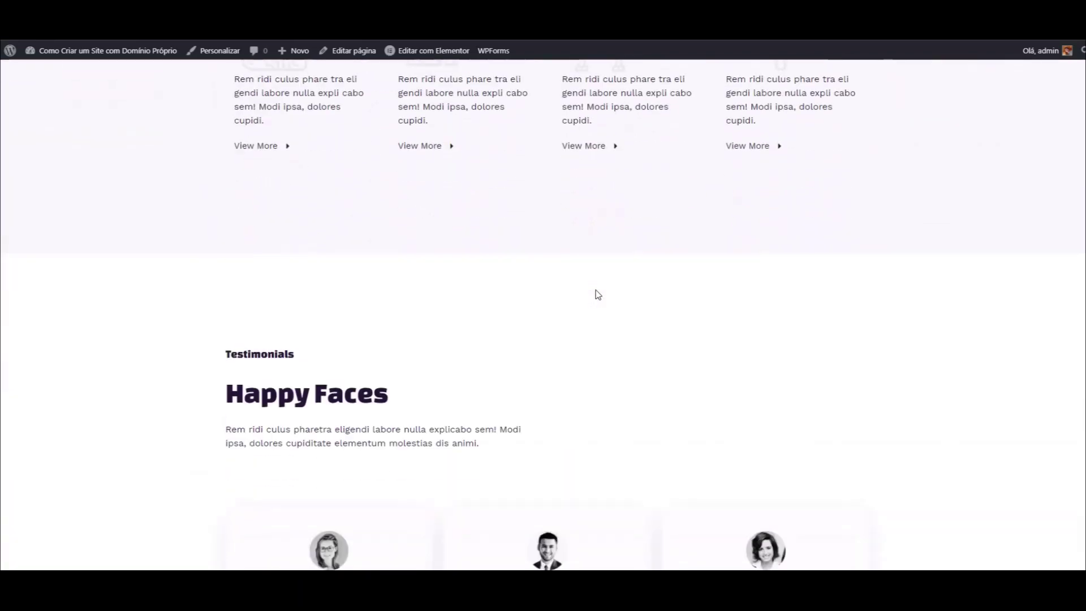
scroll(597, 294, down, 8)
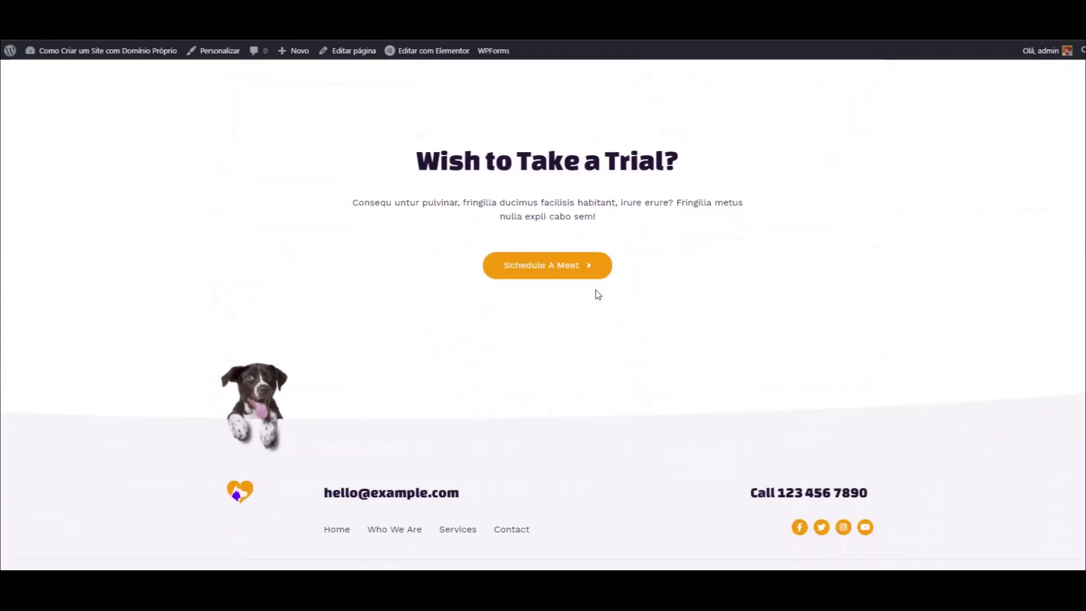
scroll(598, 295, up, 20)
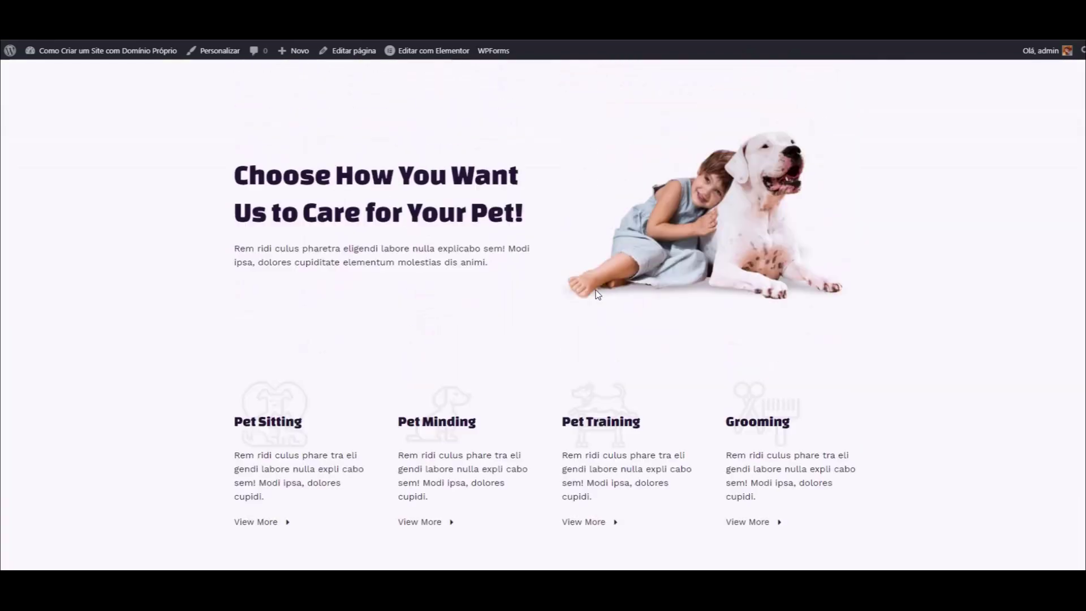
scroll(597, 295, up, 2)
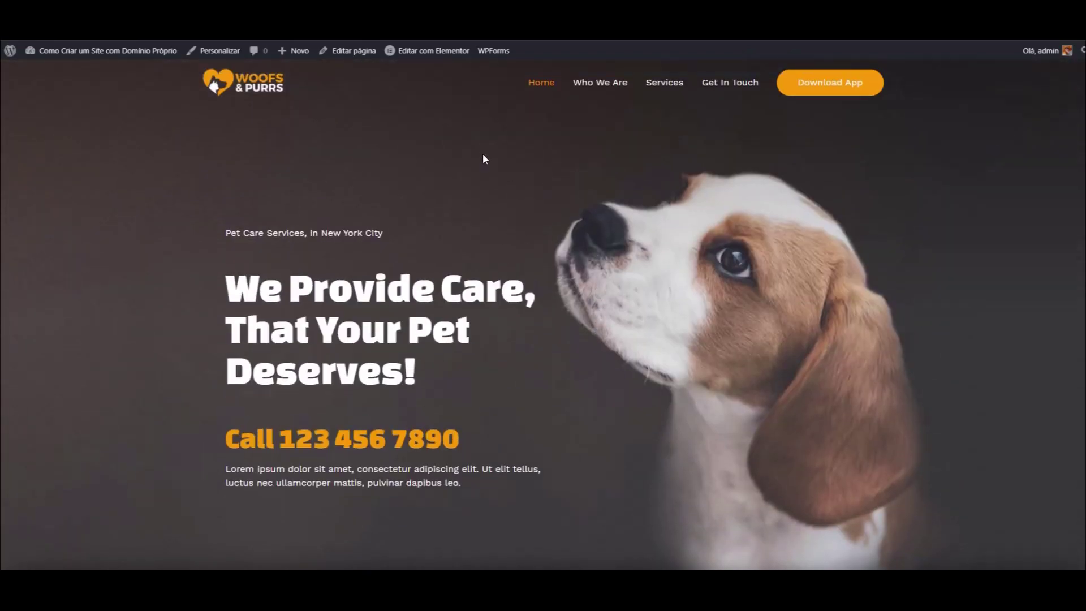
Open the home page for editing with Elementor and look over its sections.
mouse_move(411, 55)
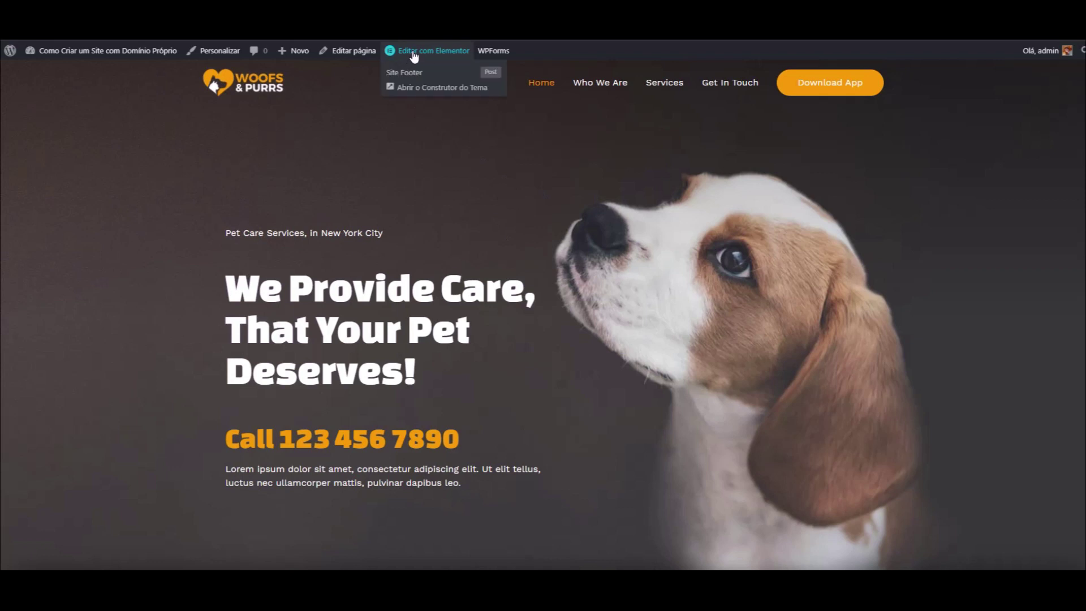
click(414, 55)
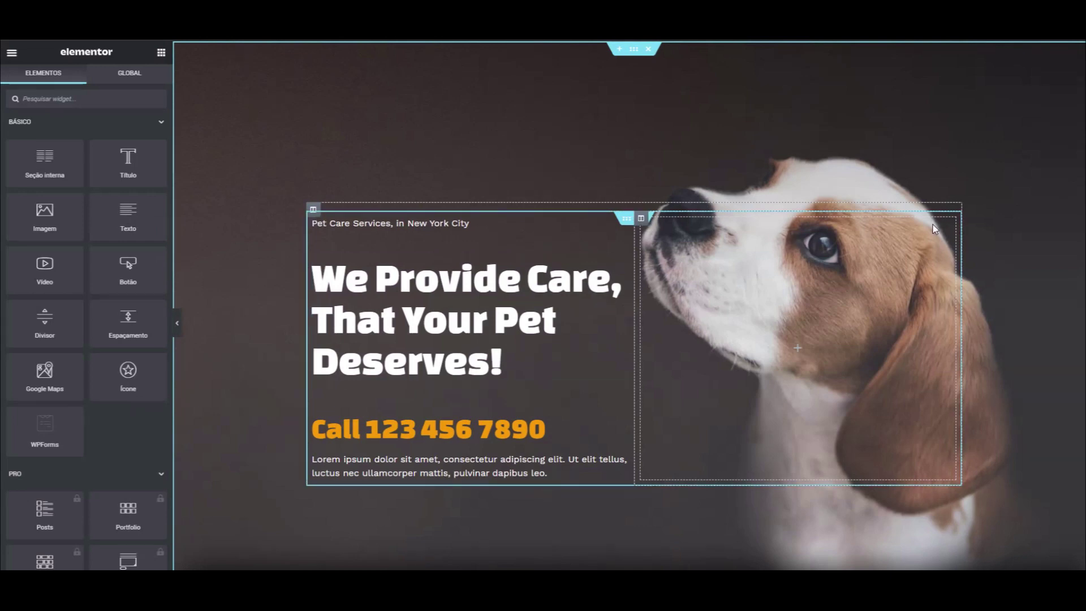
scroll(1081, 279, down, 10)
scroll(1081, 279, down, 20)
scroll(1081, 280, up, 20)
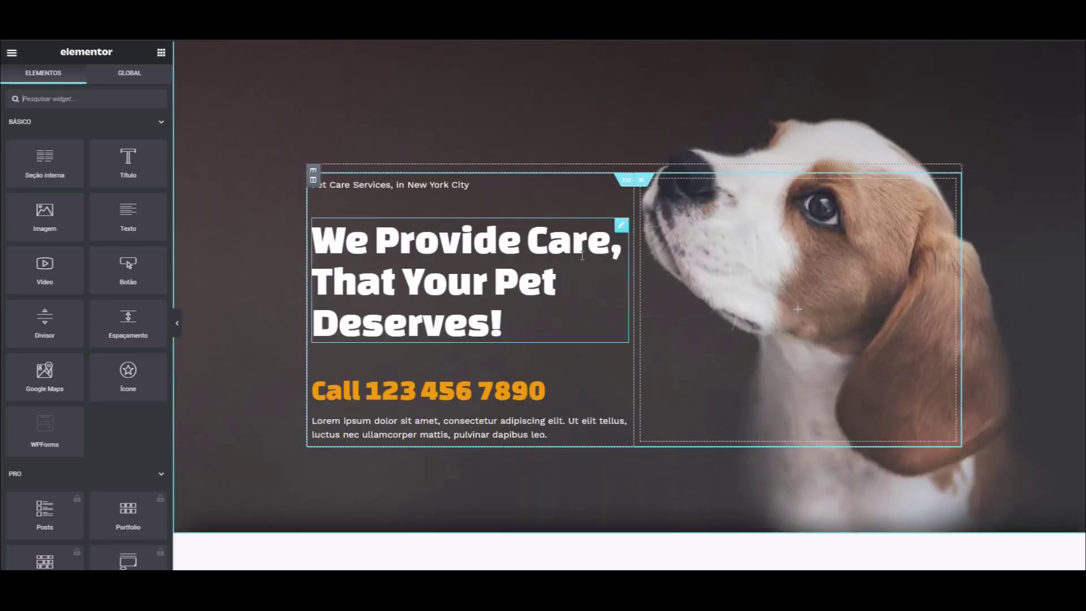
Change the hero section's main heading to "Minha Pet Shop".
click(622, 227)
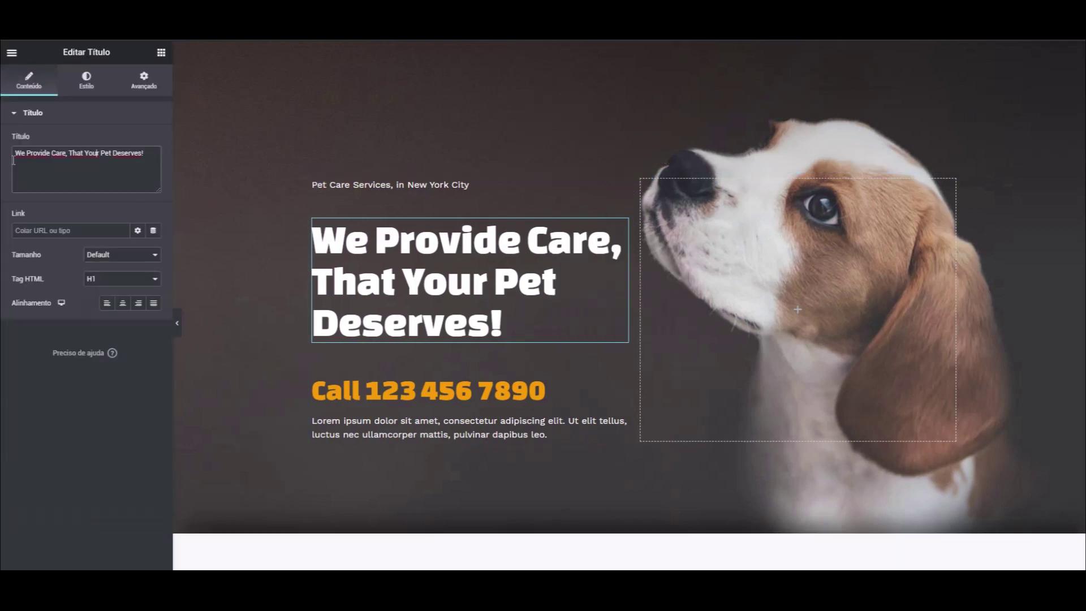
key(ctrl+a)
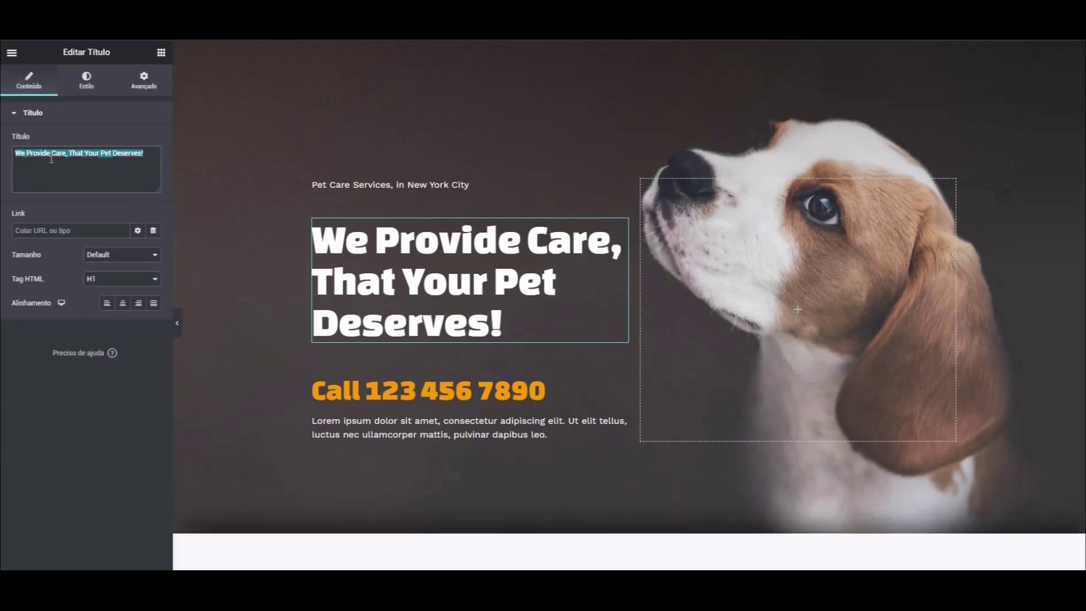
text(Minha Pet)
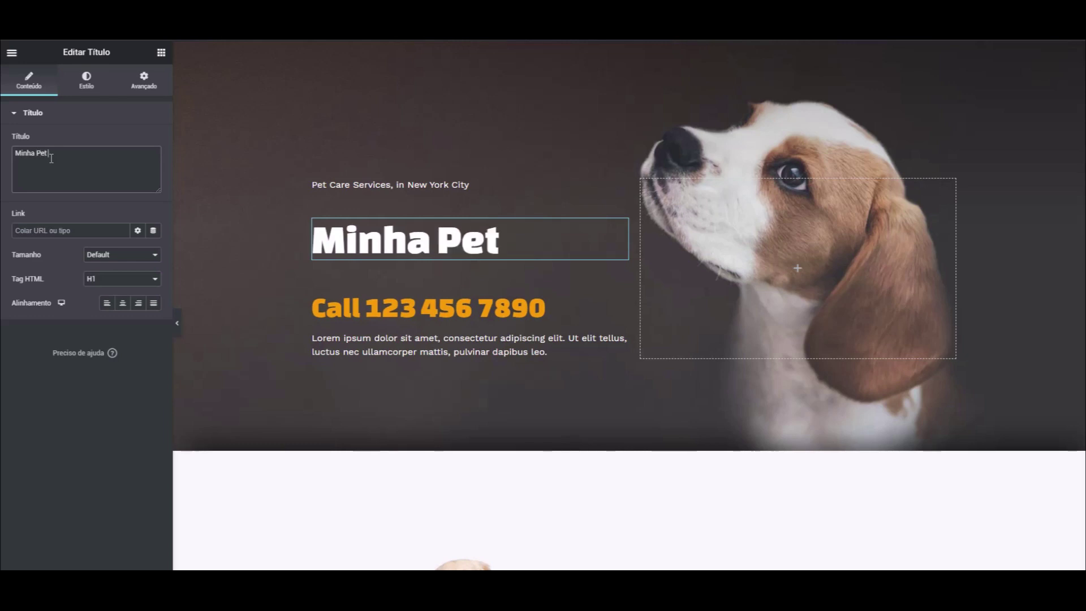
text( Shop)
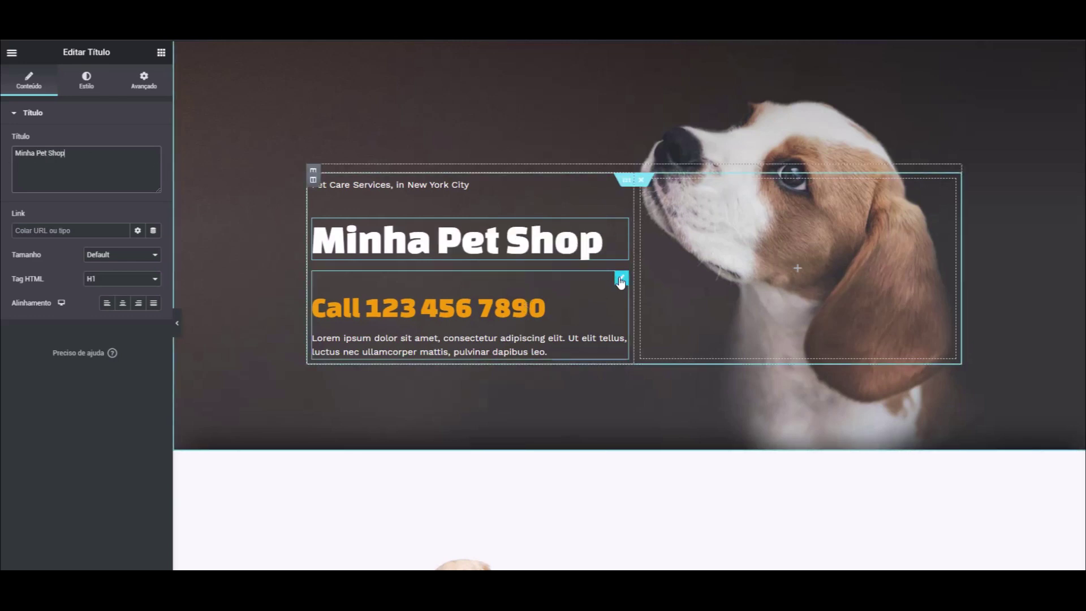
Set the title of the image box below the heading to "Telefone" plus the phone number, and its description to "Liga pra mim.".
click(621, 279)
drag(74, 263, 18, 261)
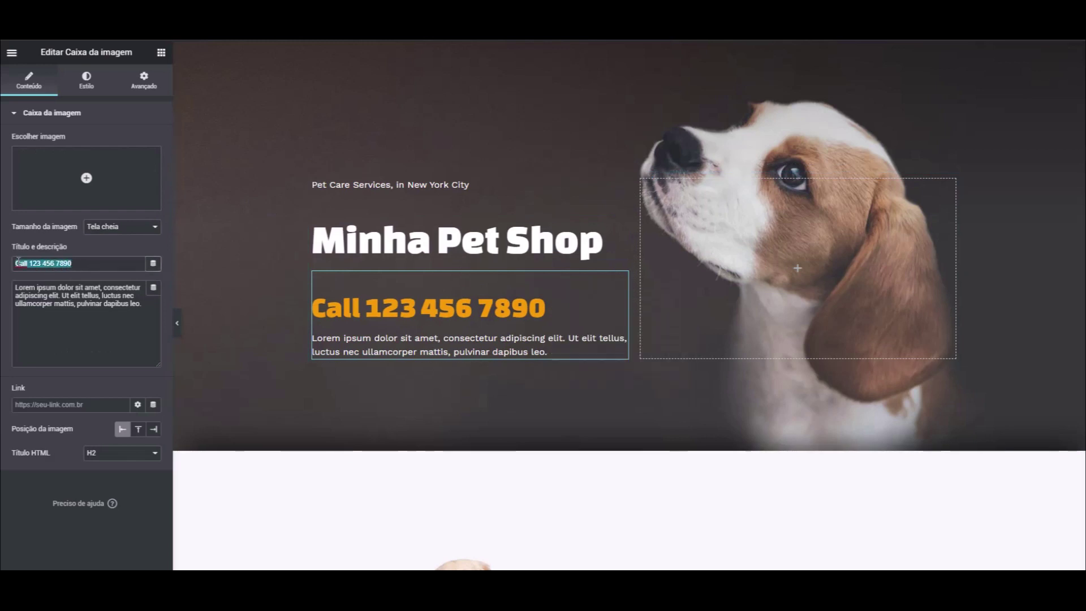
text(Lig)
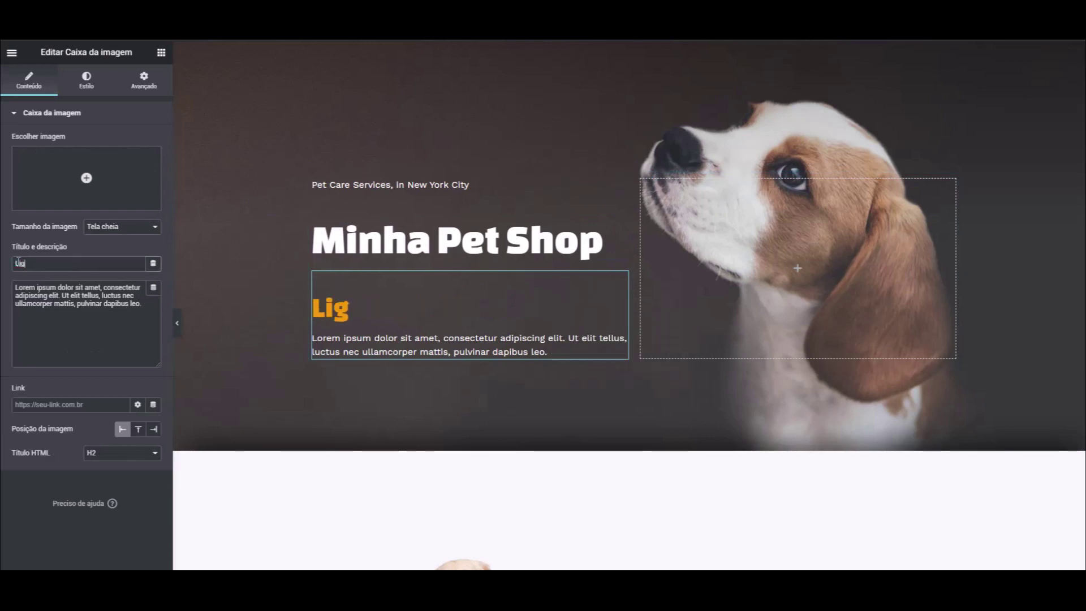
key(BackSpace)
key(BackSpace)
key(BackSpace)
text(Telefone )
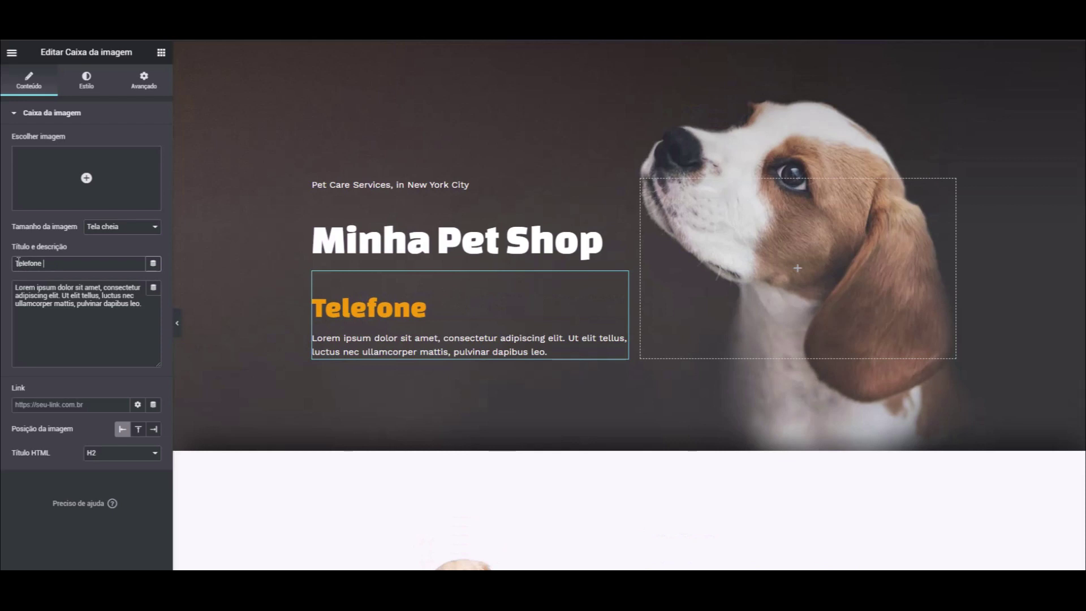
text(99999-99999)
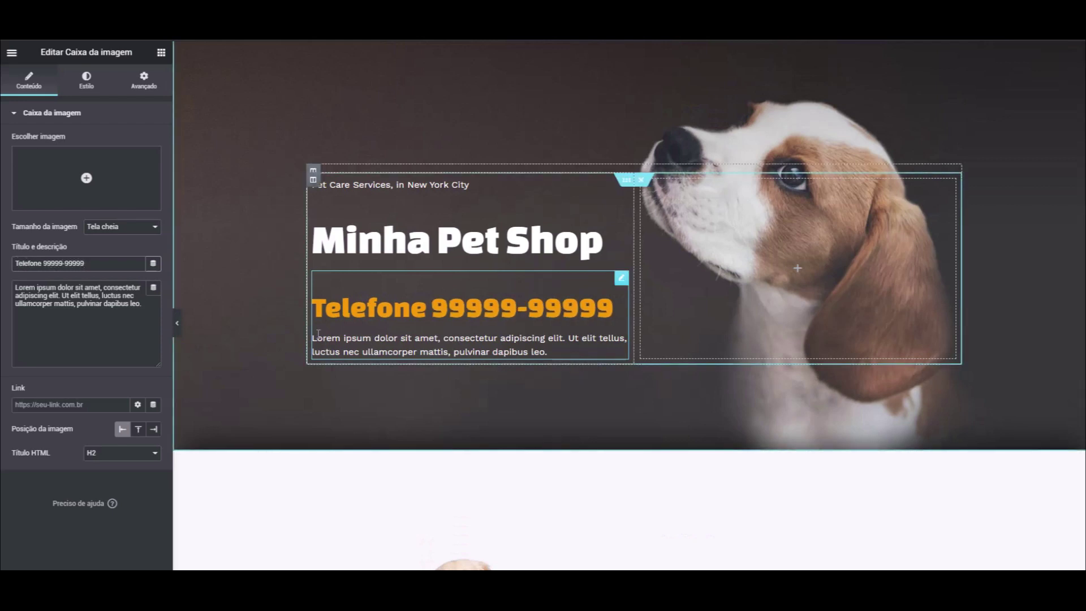
drag(140, 304, 3, 289)
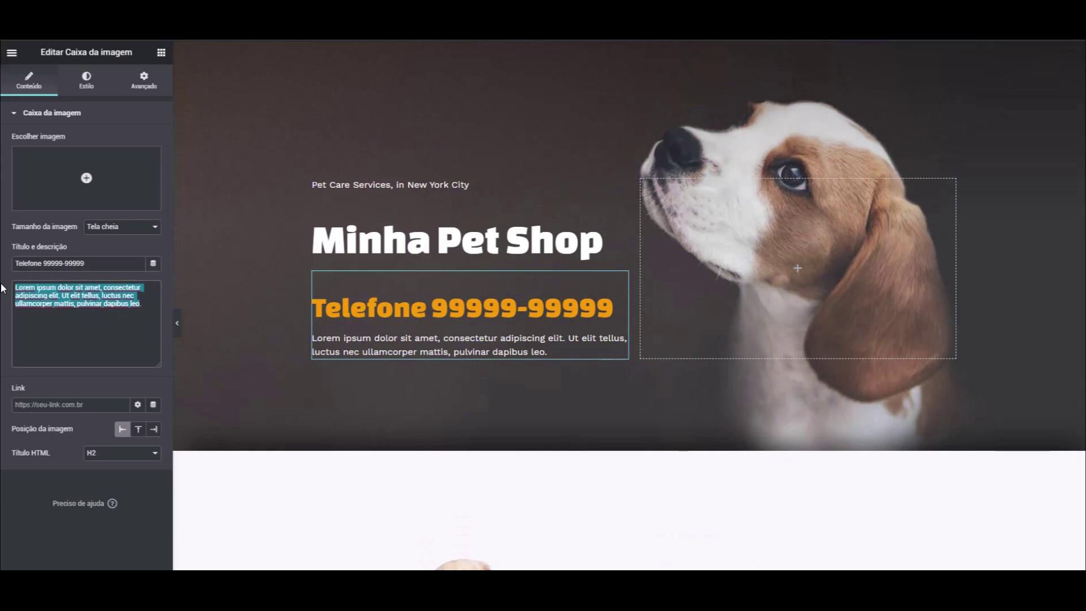
text(Liga pra mim.)
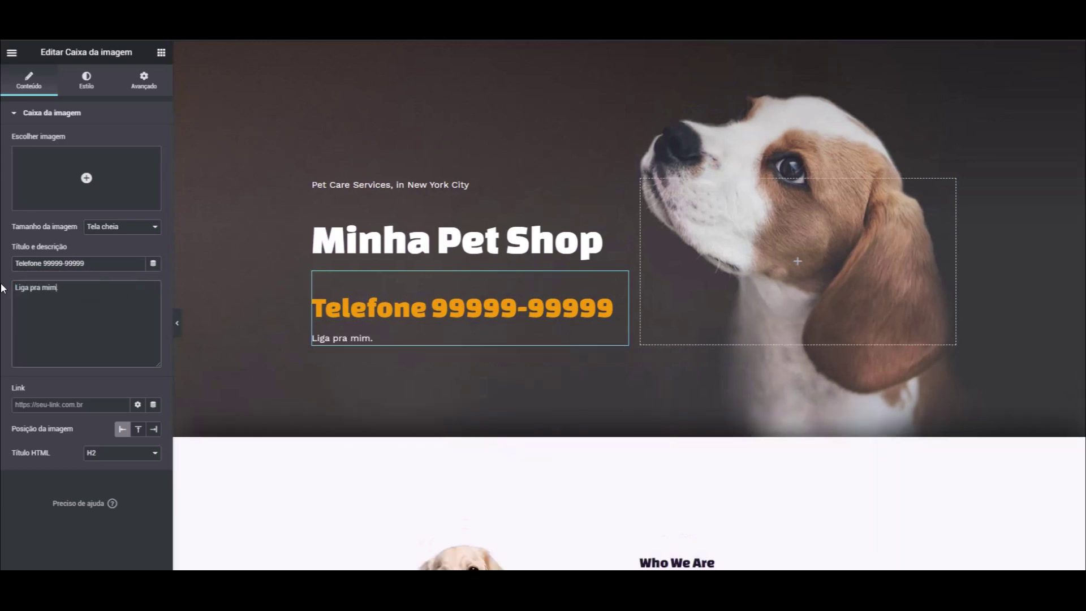
Examine the background and other style settings of the hero section and of its inner section.
scroll(678, 147, up, 1)
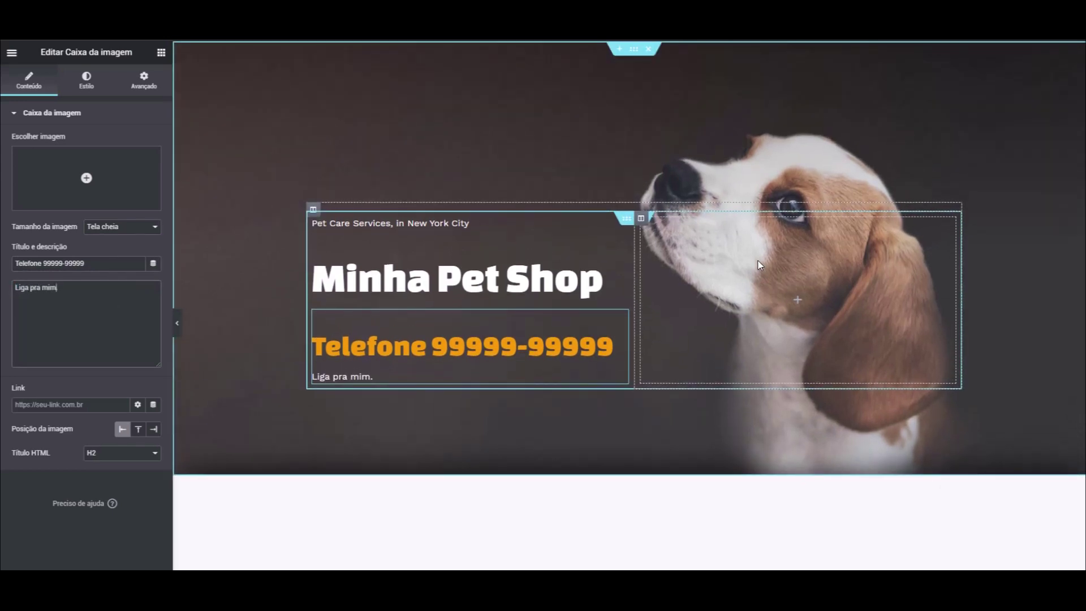
click(634, 50)
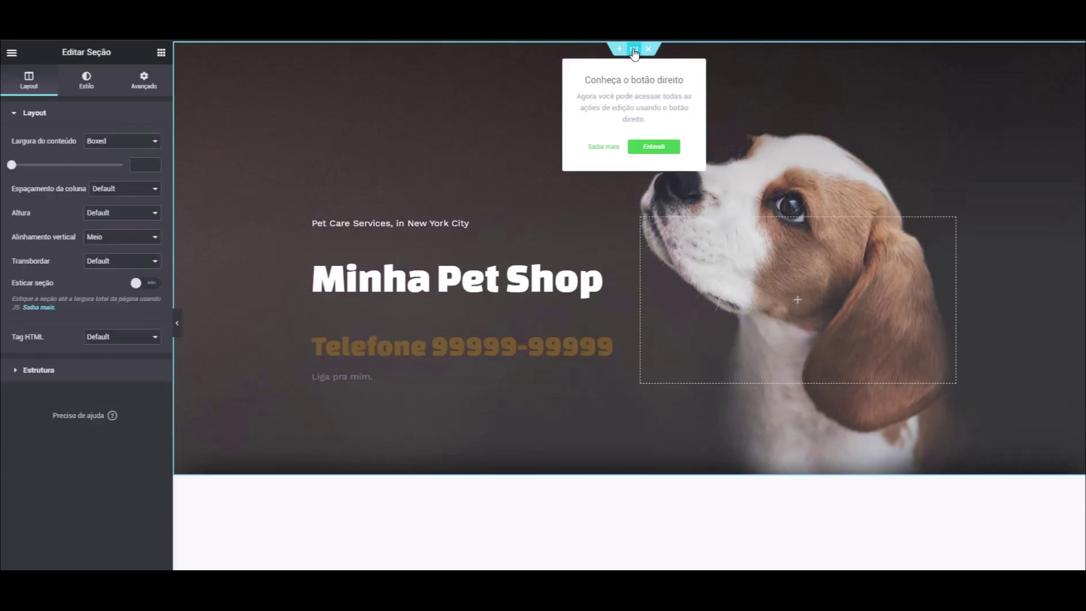
click(87, 81)
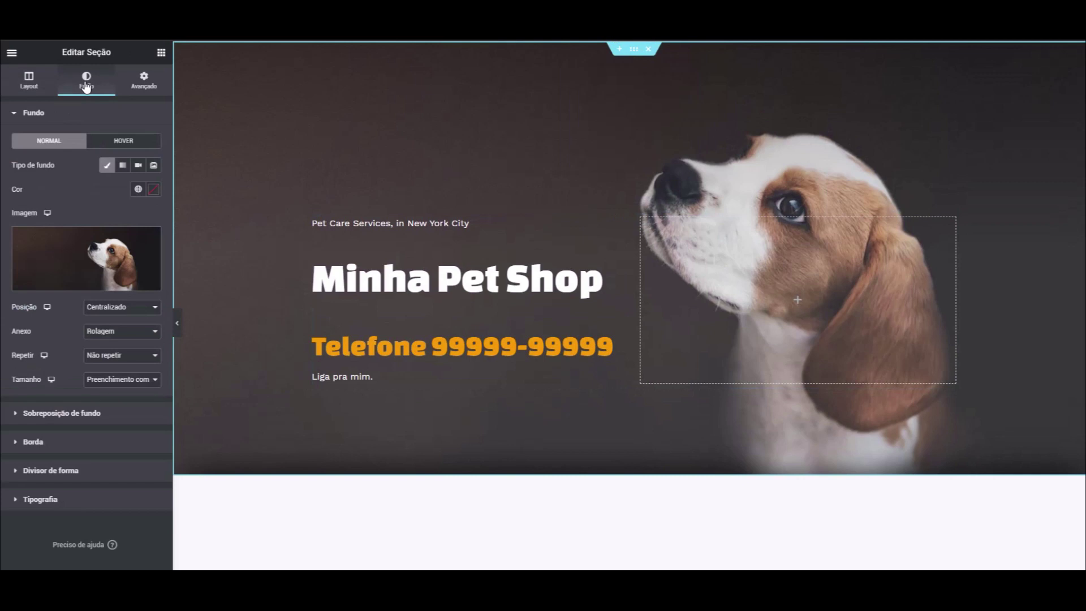
mouse_move(90, 251)
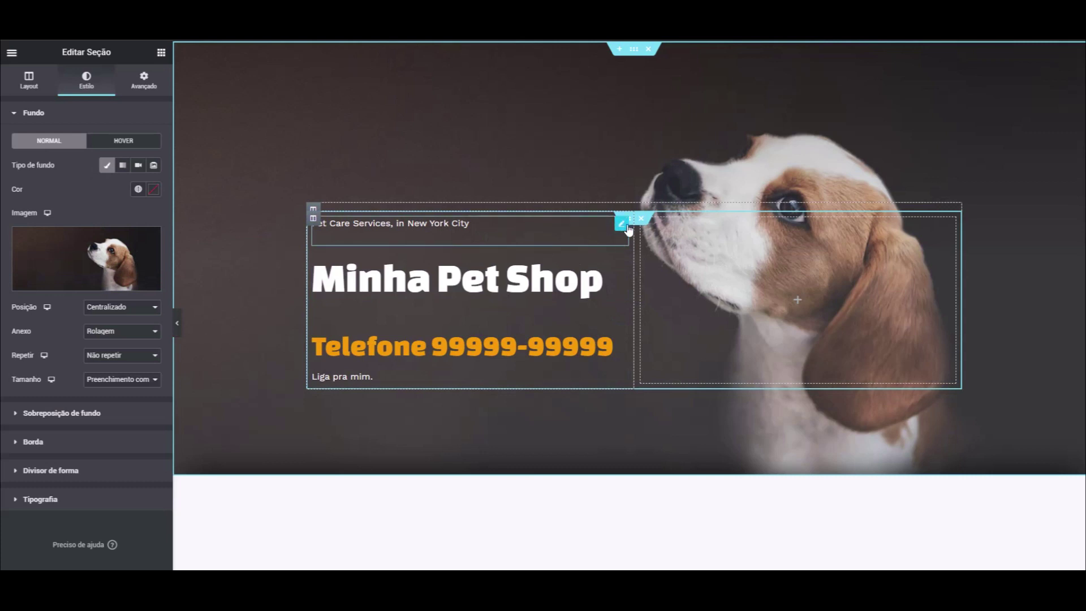
click(627, 219)
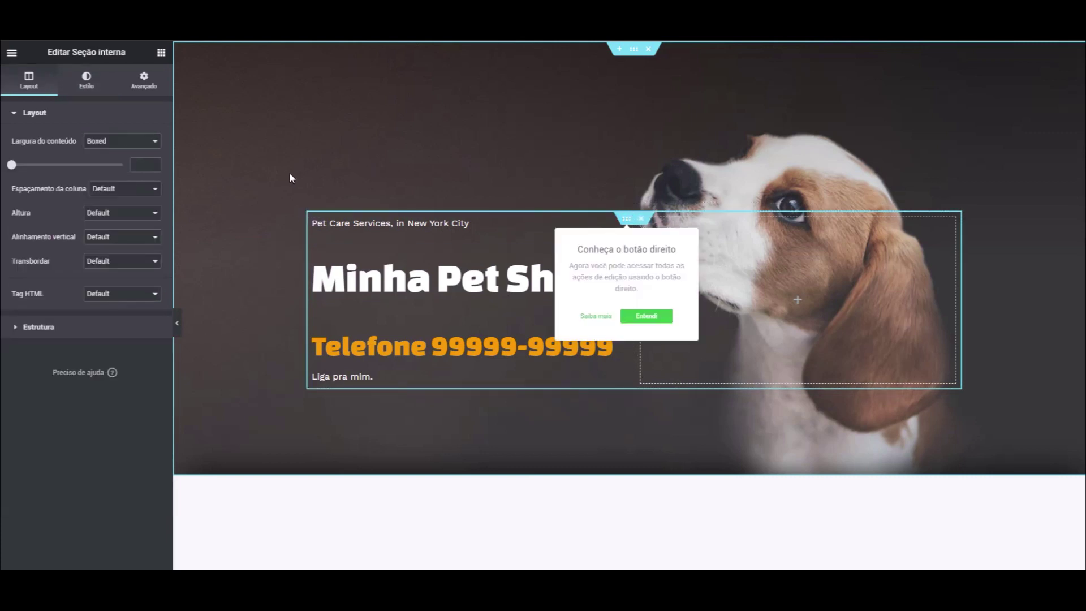
click(87, 79)
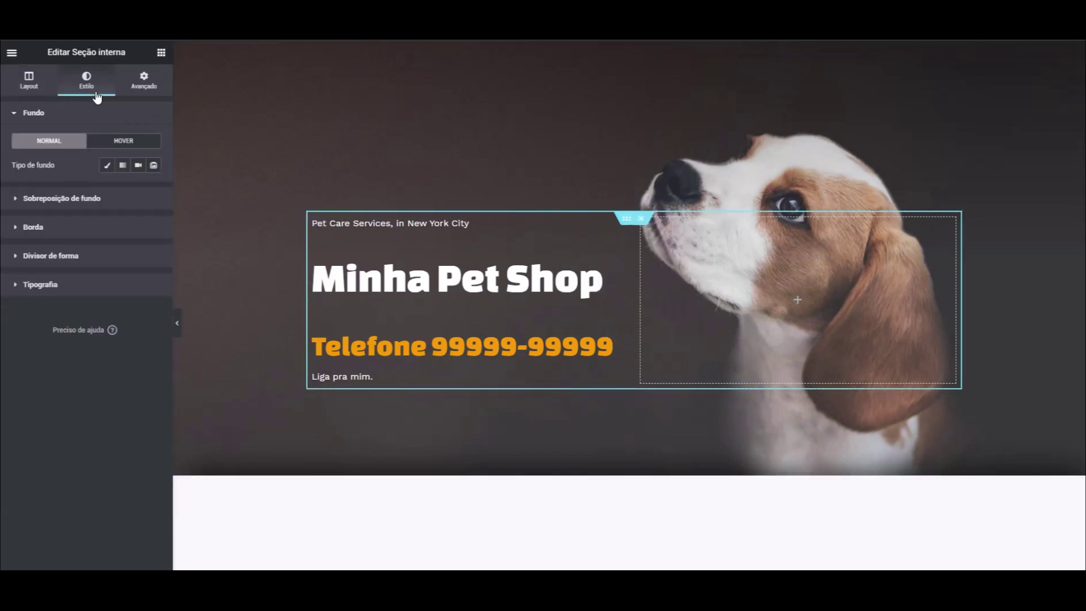
Set the background type of the hero's inner section to classic.
click(106, 167)
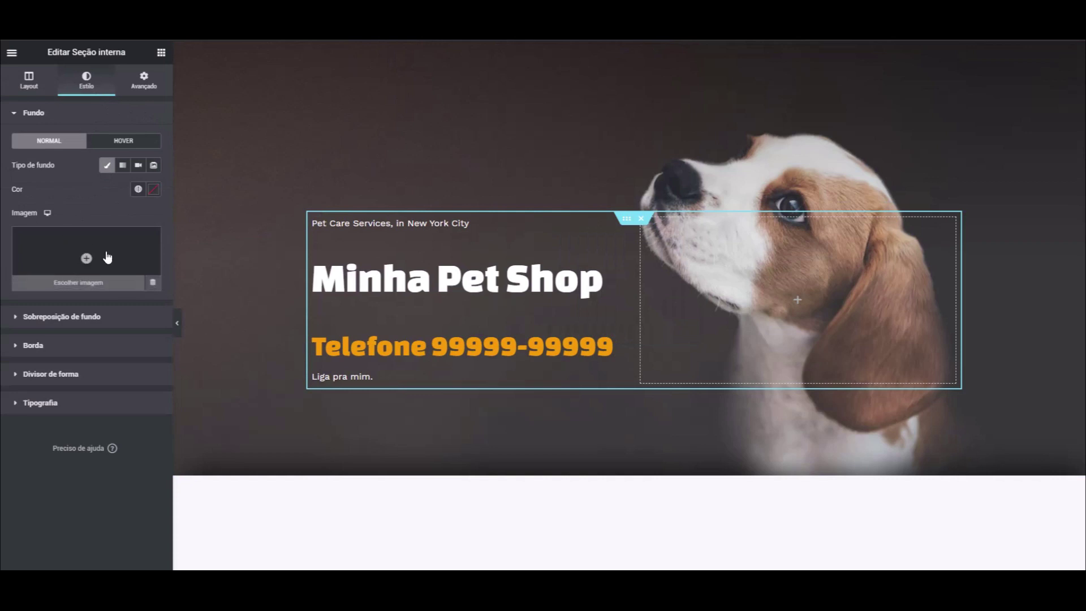
Start replacing the dog-and-cat image of the Who We Are section and search the free Pixabay images for "Dog".
scroll(502, 305, down, 4)
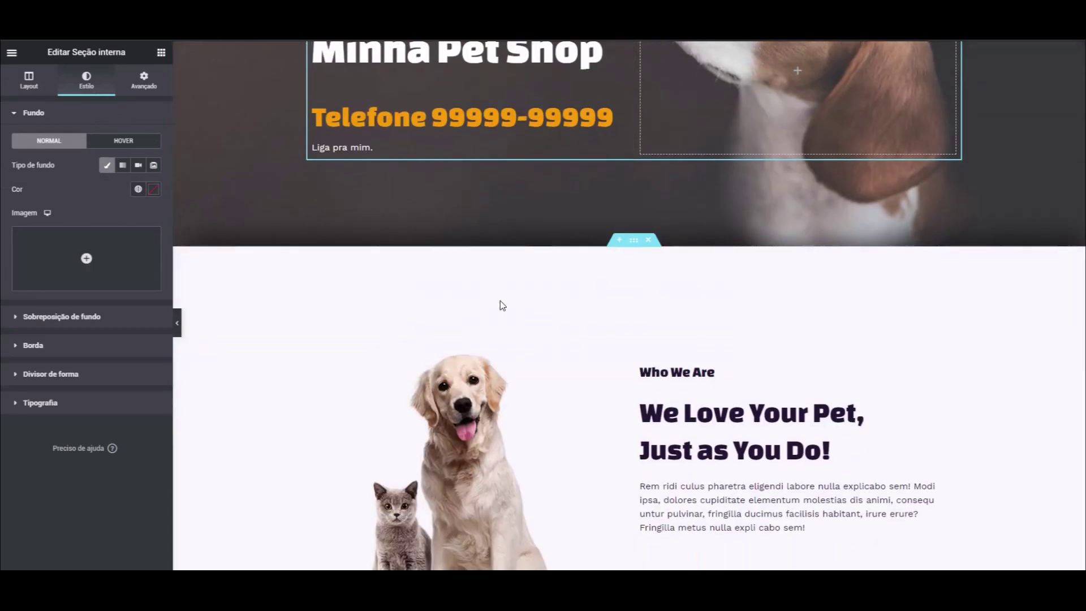
scroll(502, 306, down, 3)
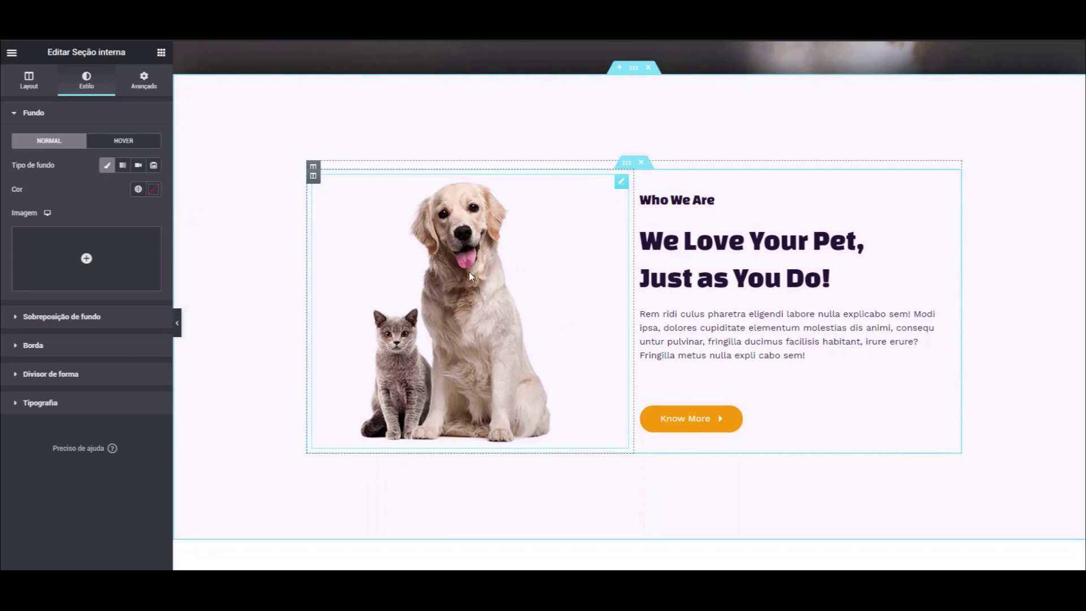
click(622, 184)
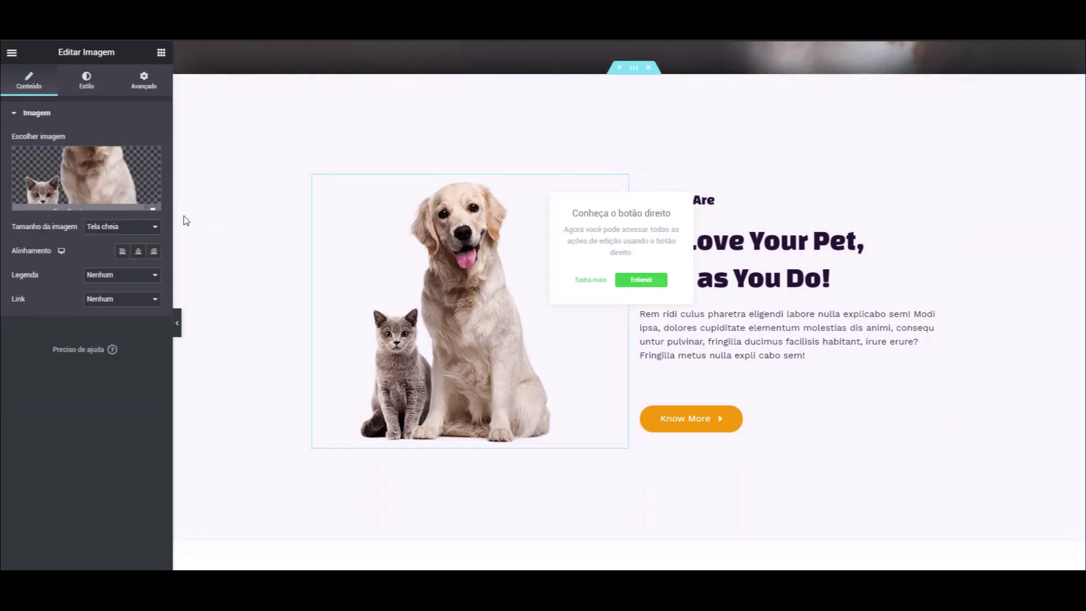
click(81, 177)
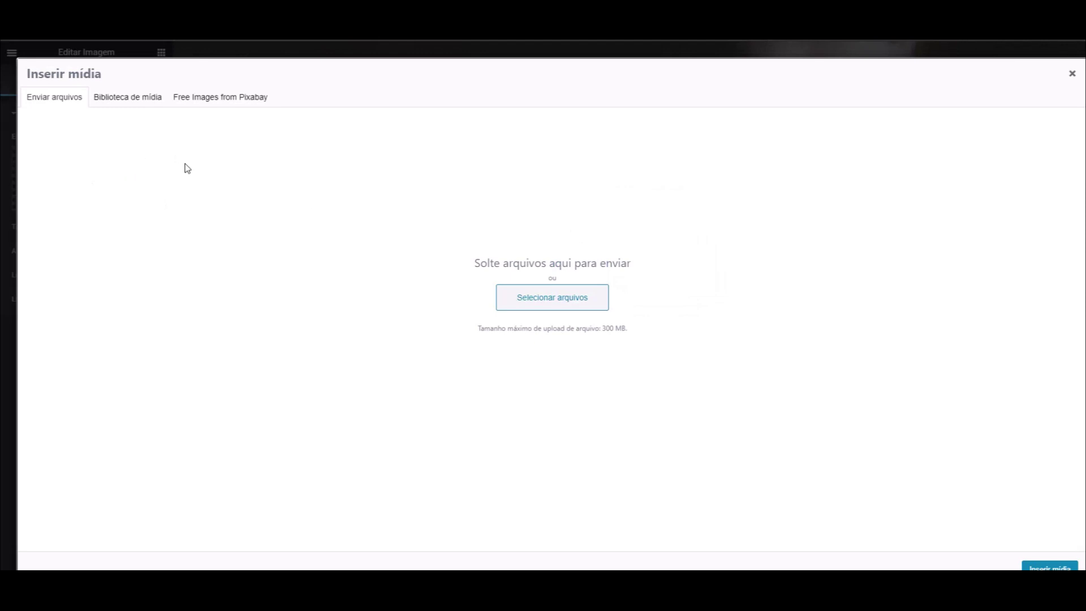
click(203, 101)
click(186, 123)
text(Dog)
key(Return)
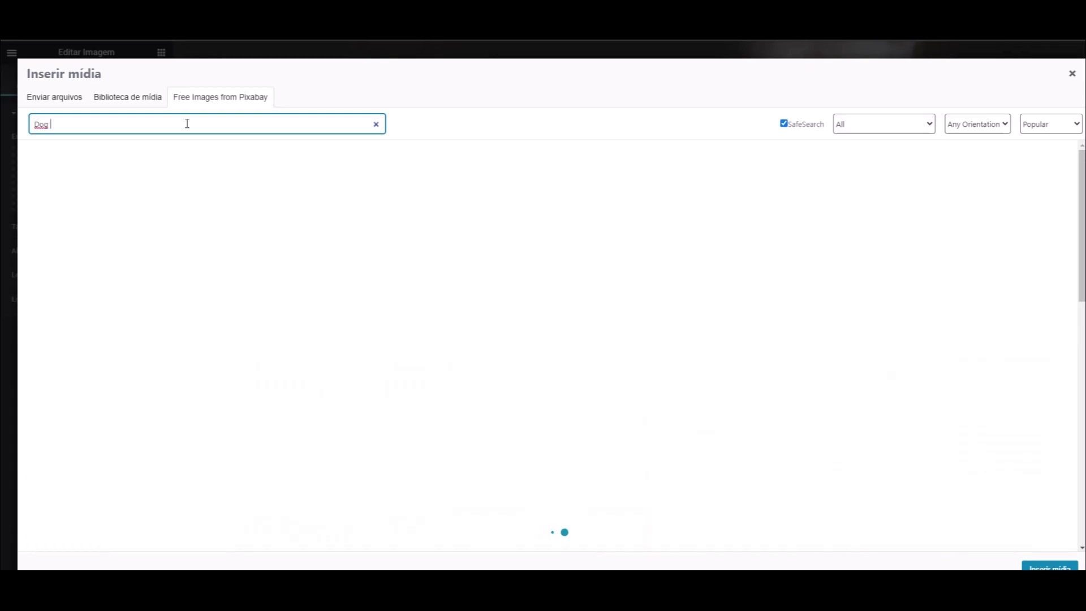
Repeat the Pixabay search for "Dog" and insert the photo of the brown-and-white dog lying on a carpet.
key(BackSpace)
key(BackSpace)
key(BackSpace)
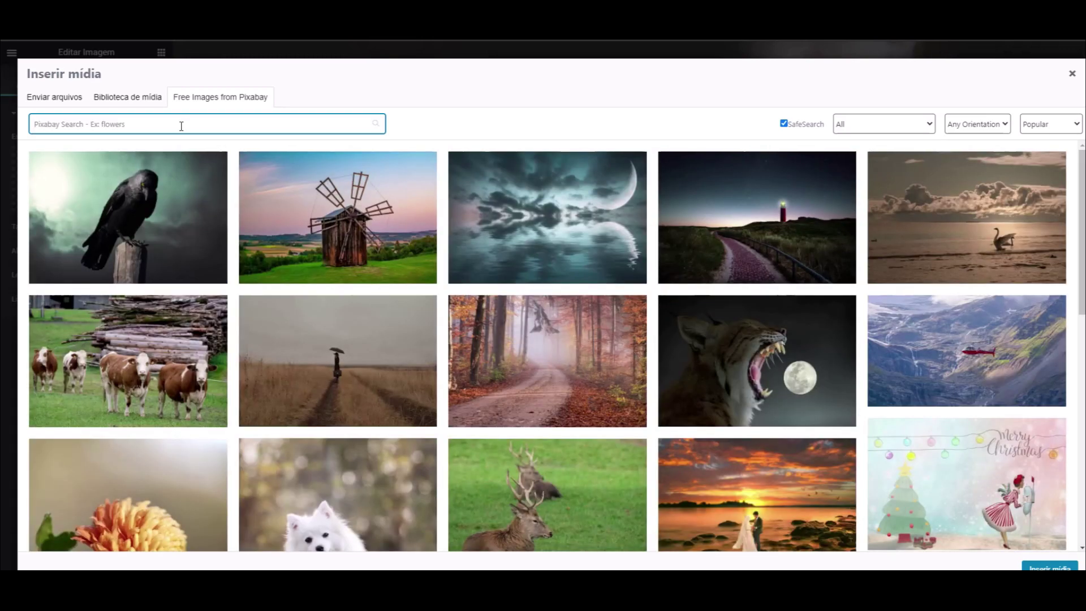
click(181, 126)
text(Dog)
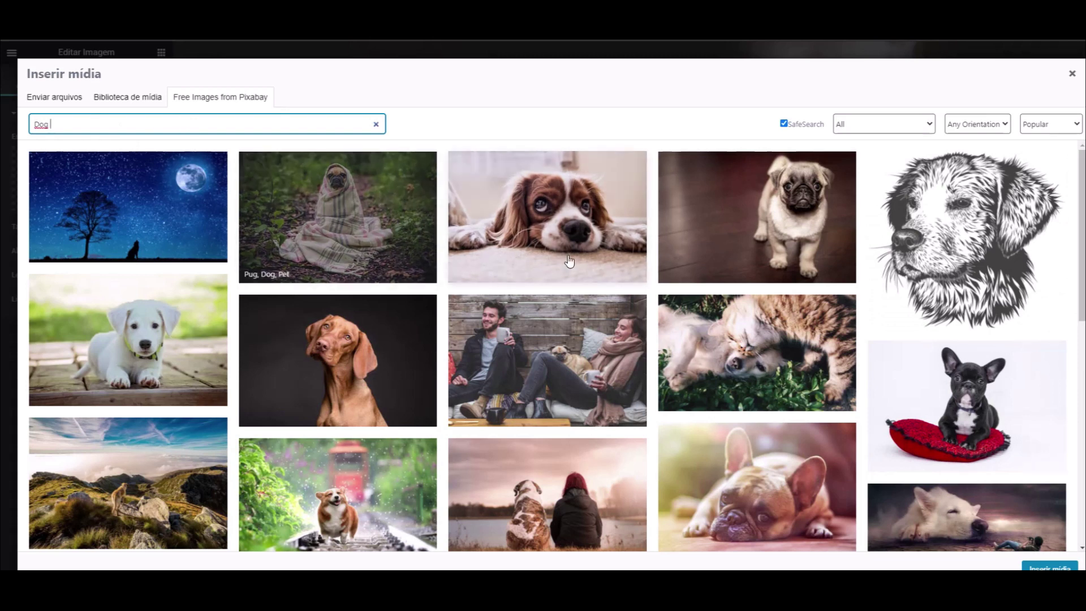
click(553, 230)
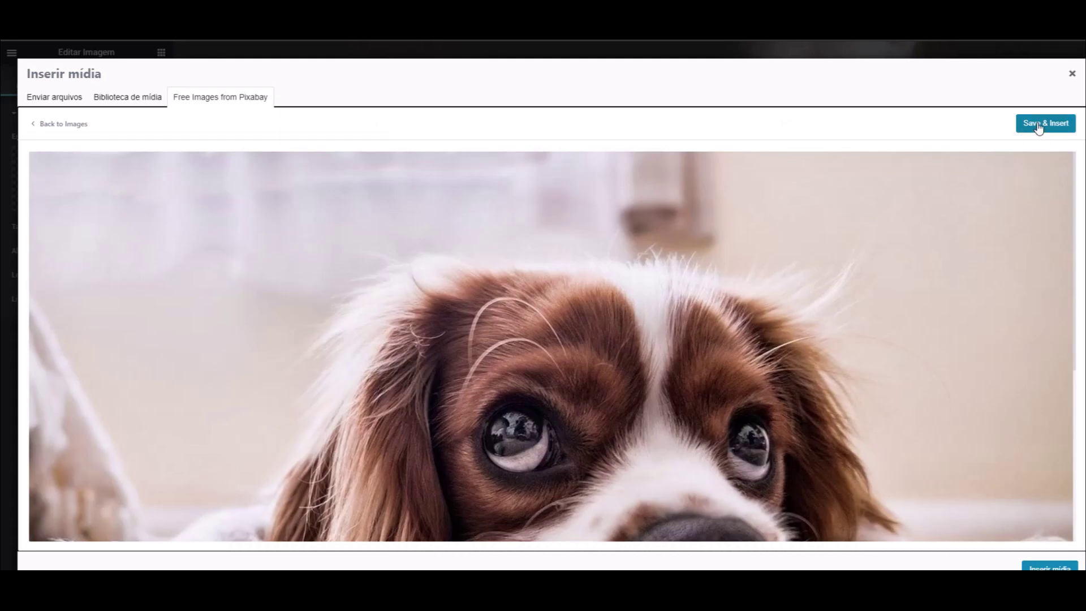
click(1039, 125)
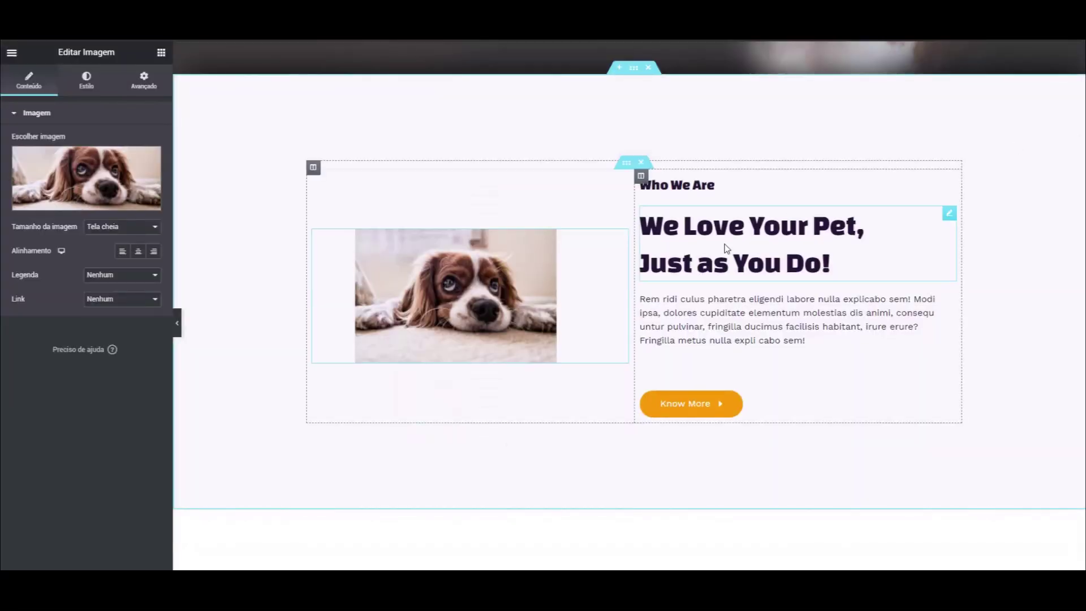
Try right and left alignment on the dog photo, center it, and set its link type to URL personalizado.
click(150, 252)
click(123, 252)
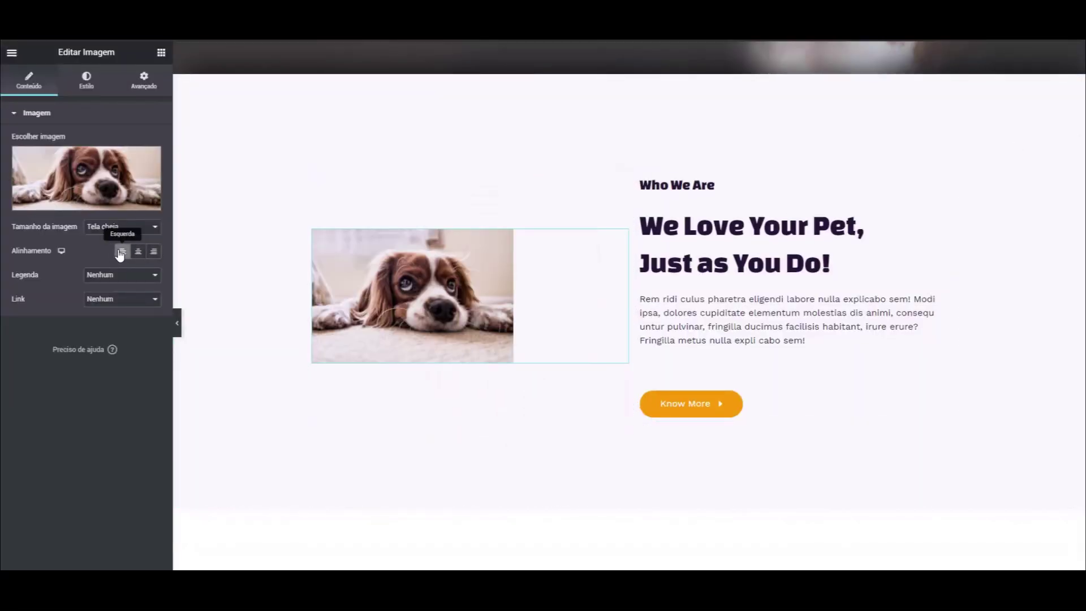
click(138, 252)
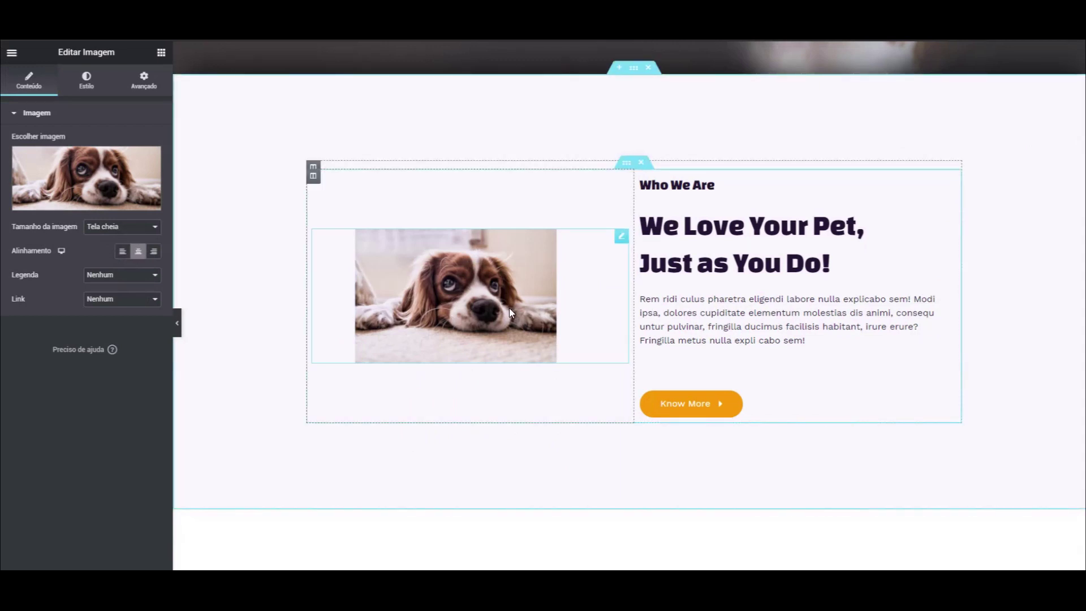
click(142, 300)
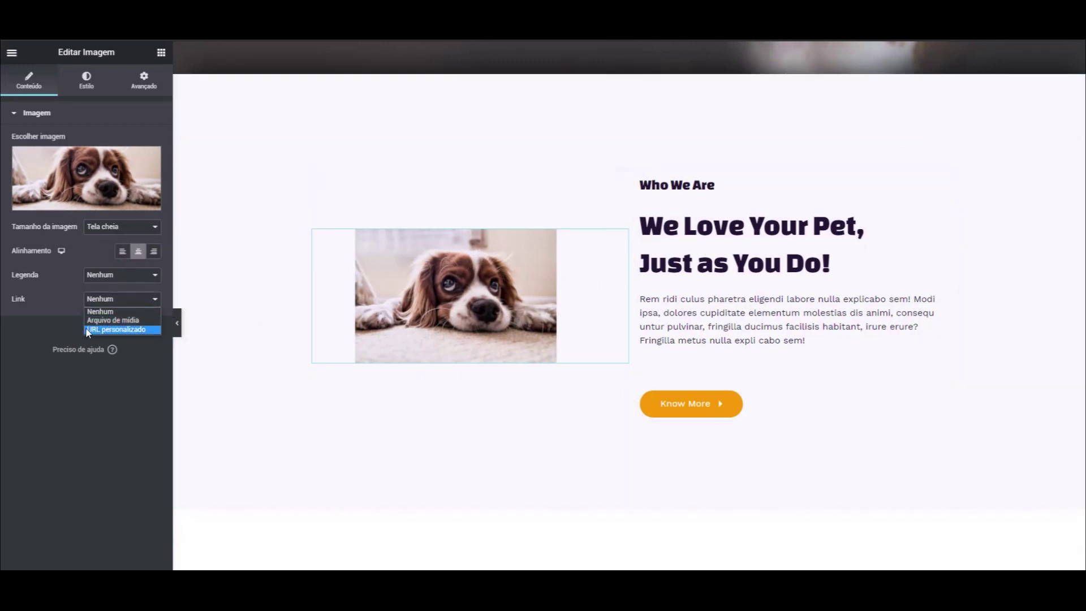
click(88, 330)
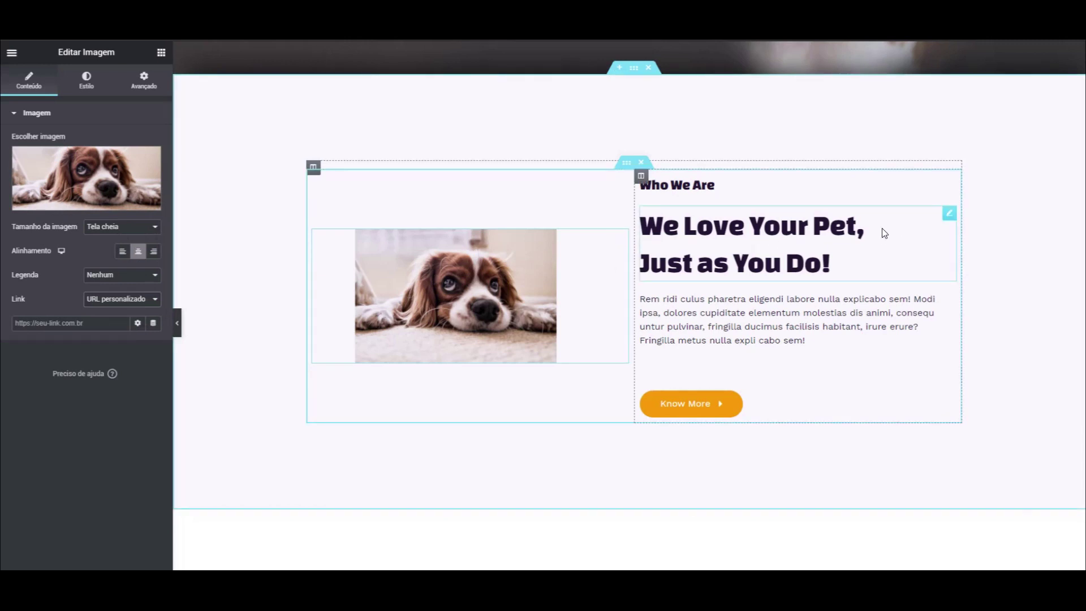
Add an Imagem widget below the dog photo in the Who We Are section.
click(949, 214)
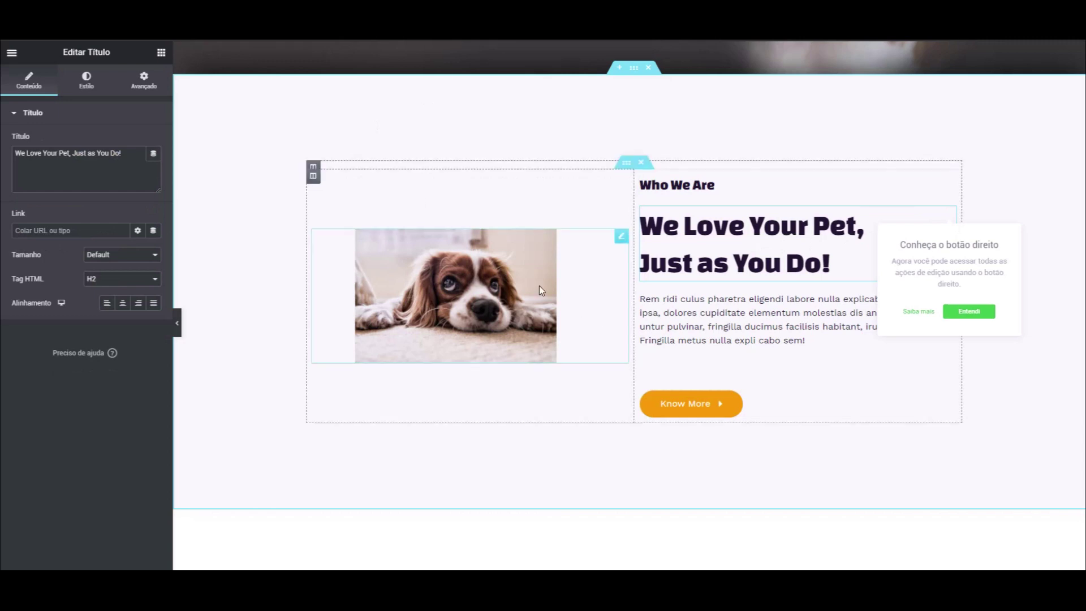
click(161, 54)
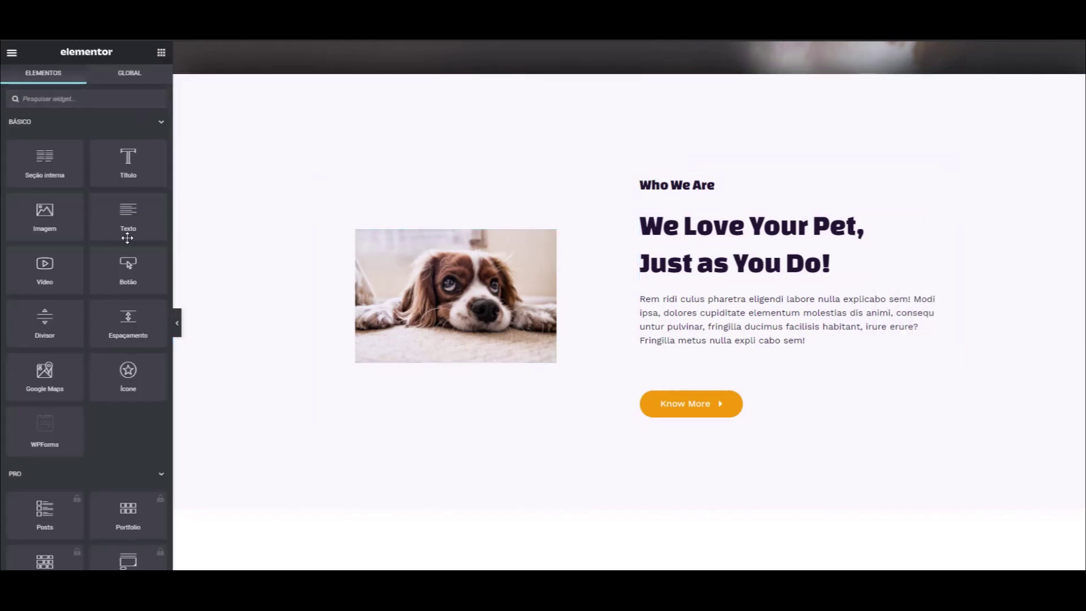
drag(47, 230, 485, 328)
mouse_move(62, 176)
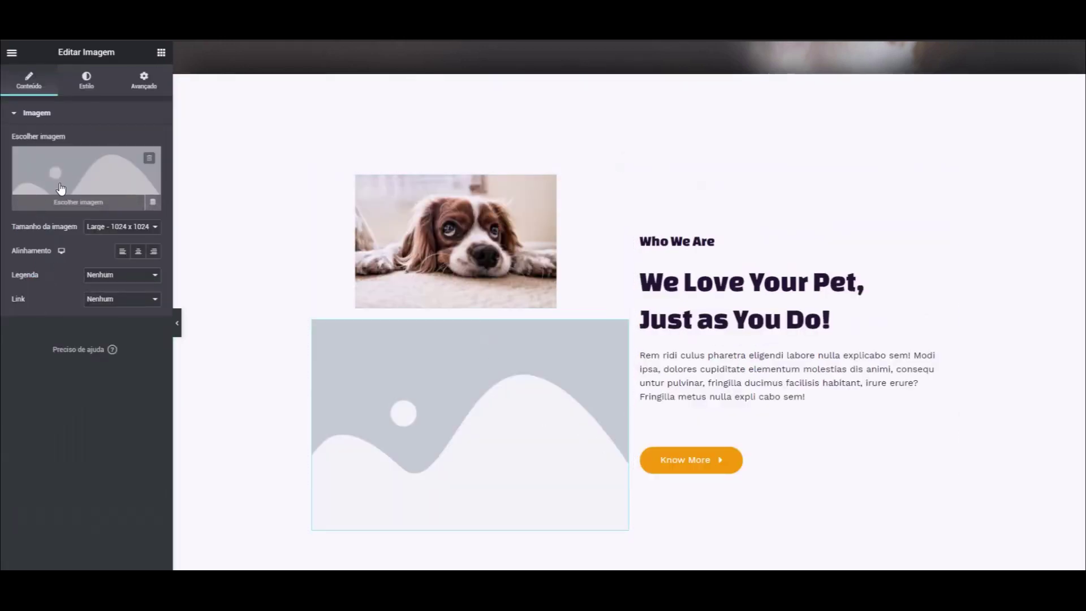
Fill the new image widget with the free Pixabay photo of the sitting white dog.
click(78, 178)
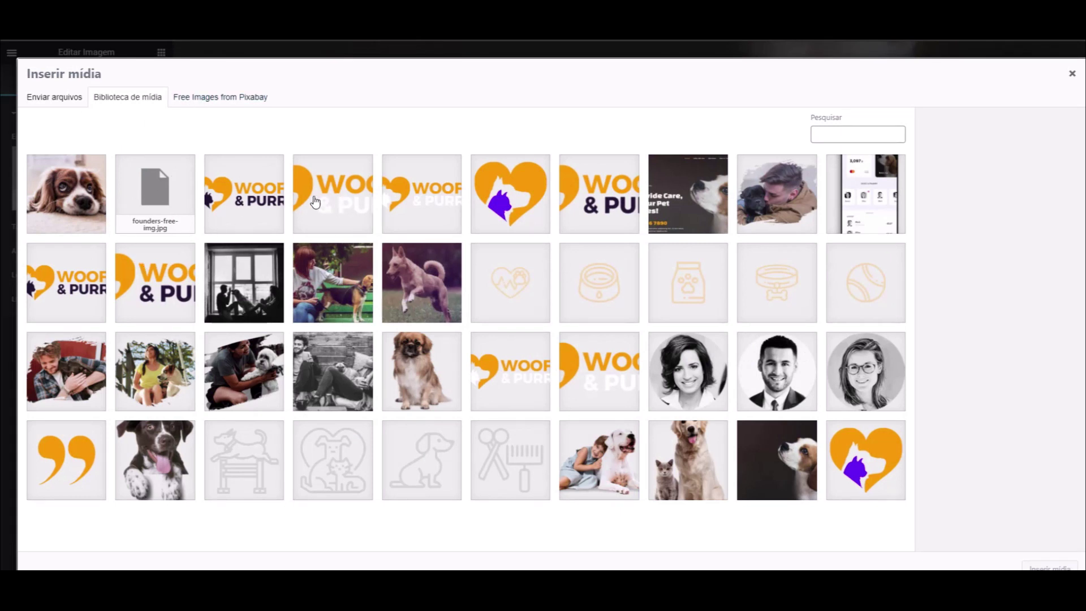
click(252, 106)
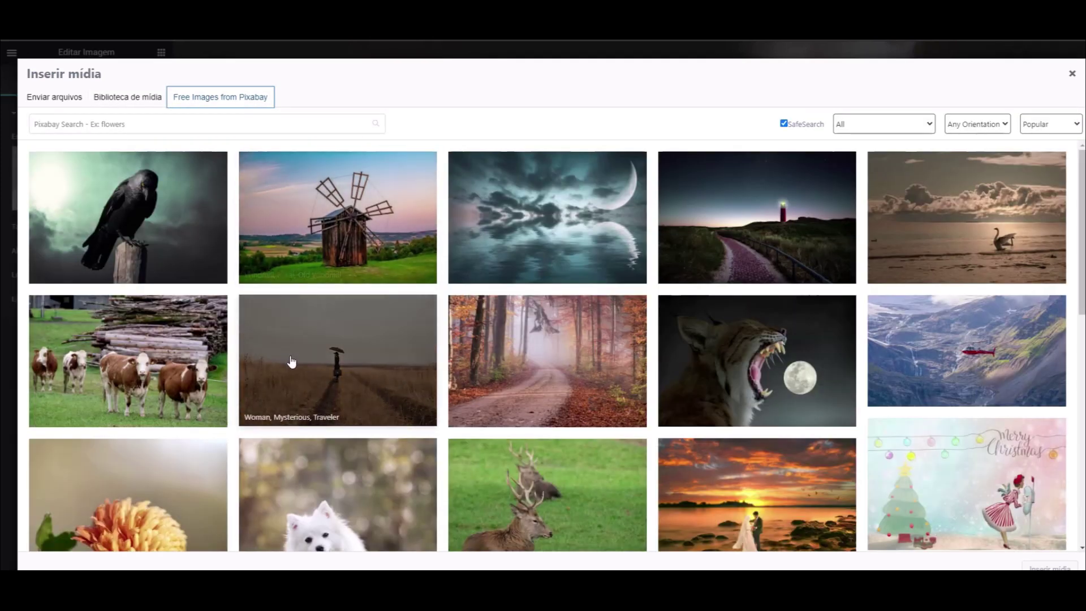
scroll(323, 358, down, 4)
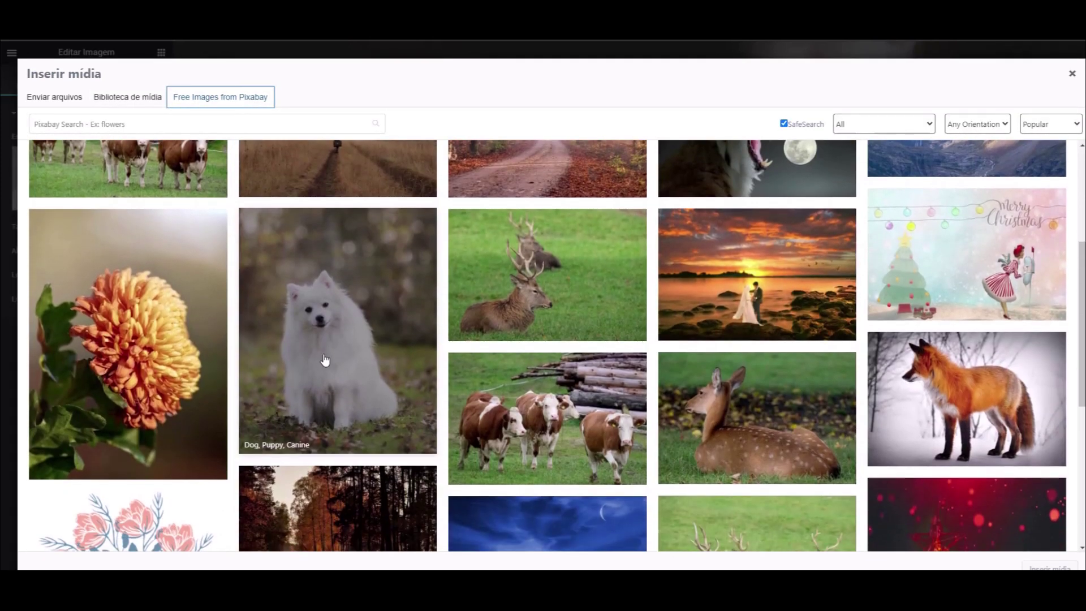
click(323, 358)
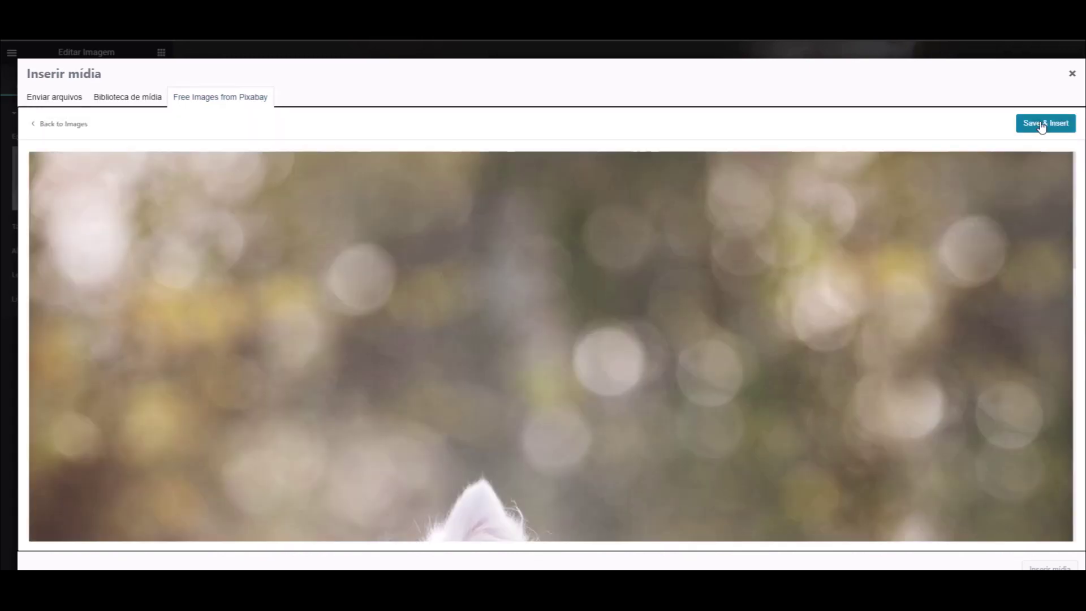
click(1041, 124)
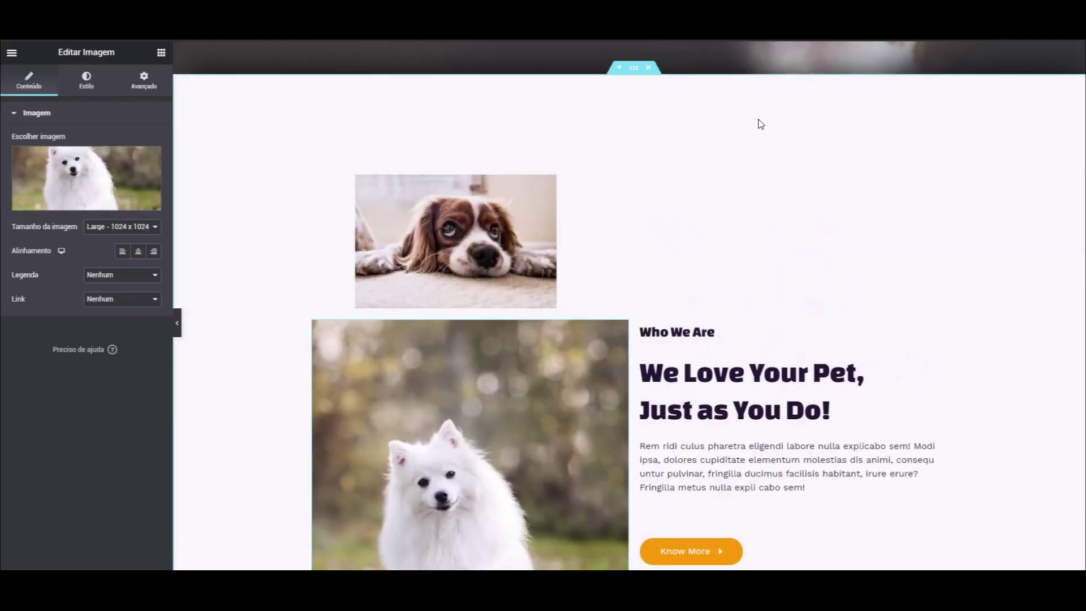
Delete the brown-and-white dog photo above the white dog image.
scroll(553, 281, down, 3)
scroll(552, 281, up, 2)
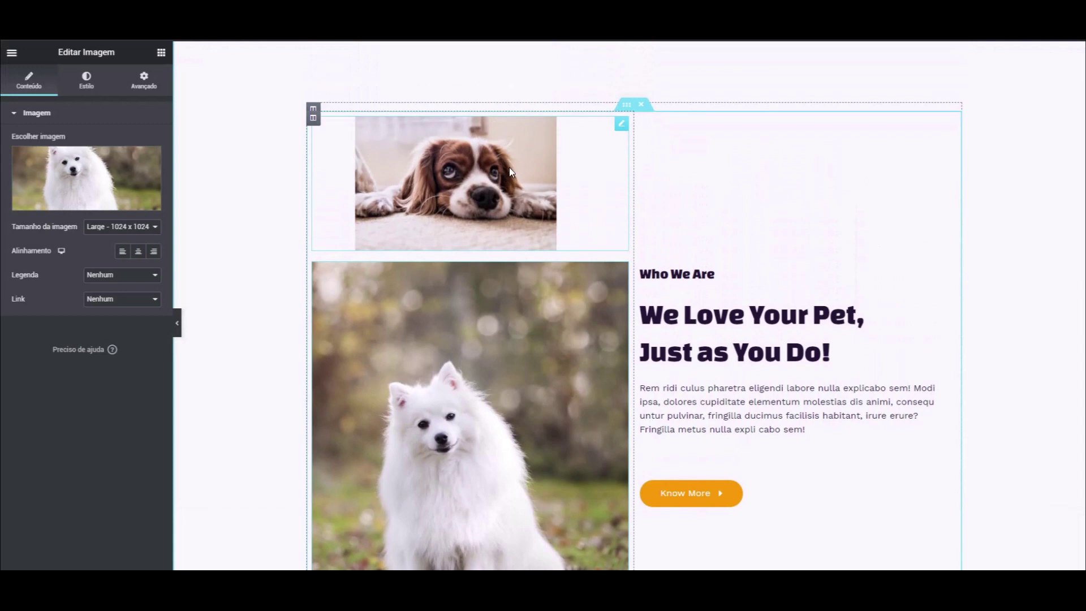
right_click(619, 128)
click(677, 289)
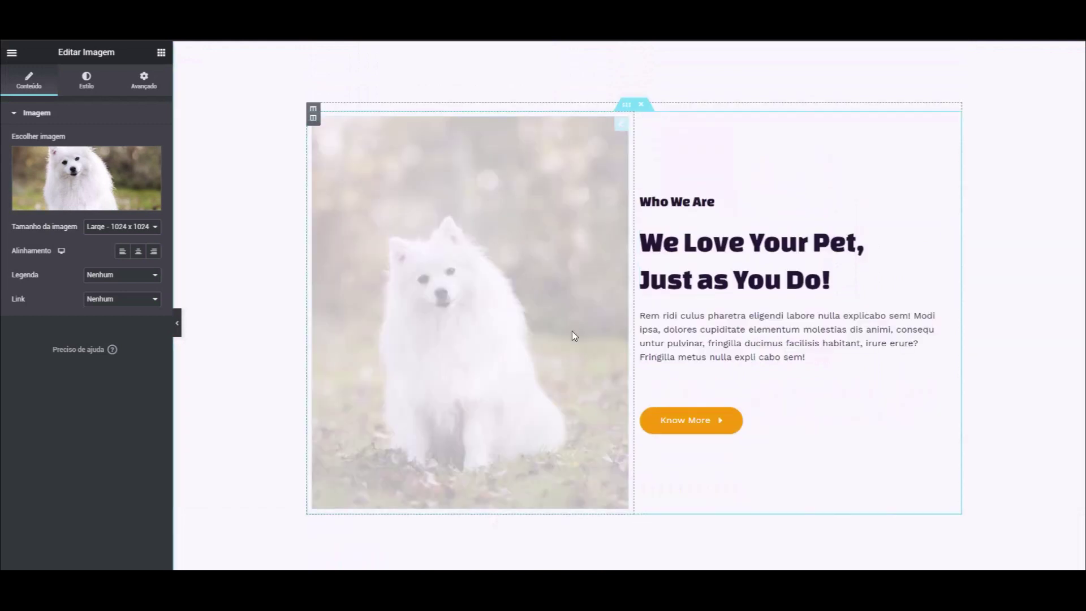
Open the paragraph and the main heading of the Who We Are section to view their content settings.
click(693, 328)
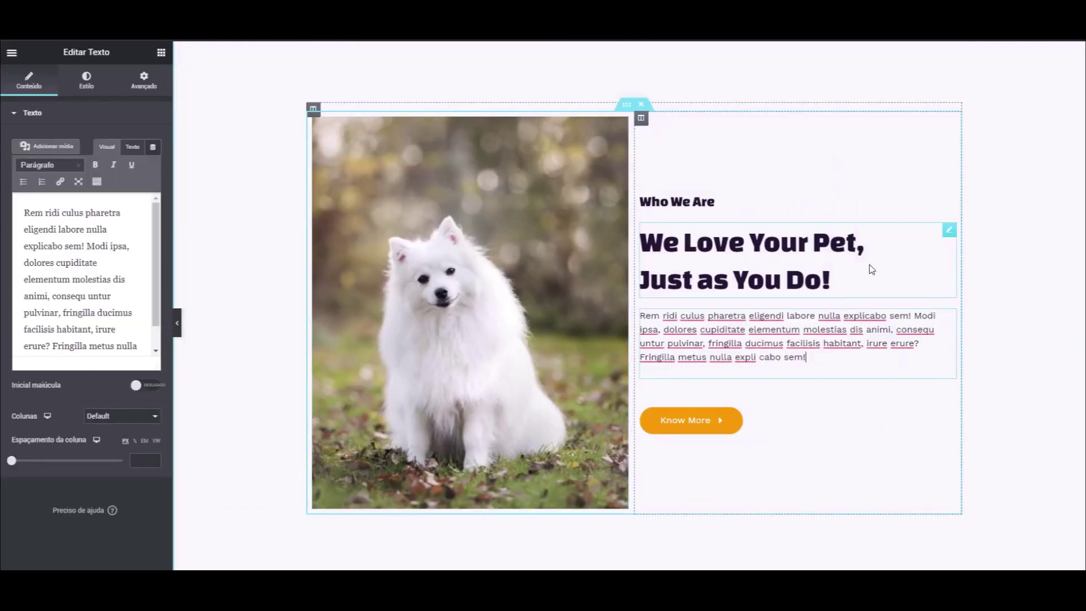
click(952, 233)
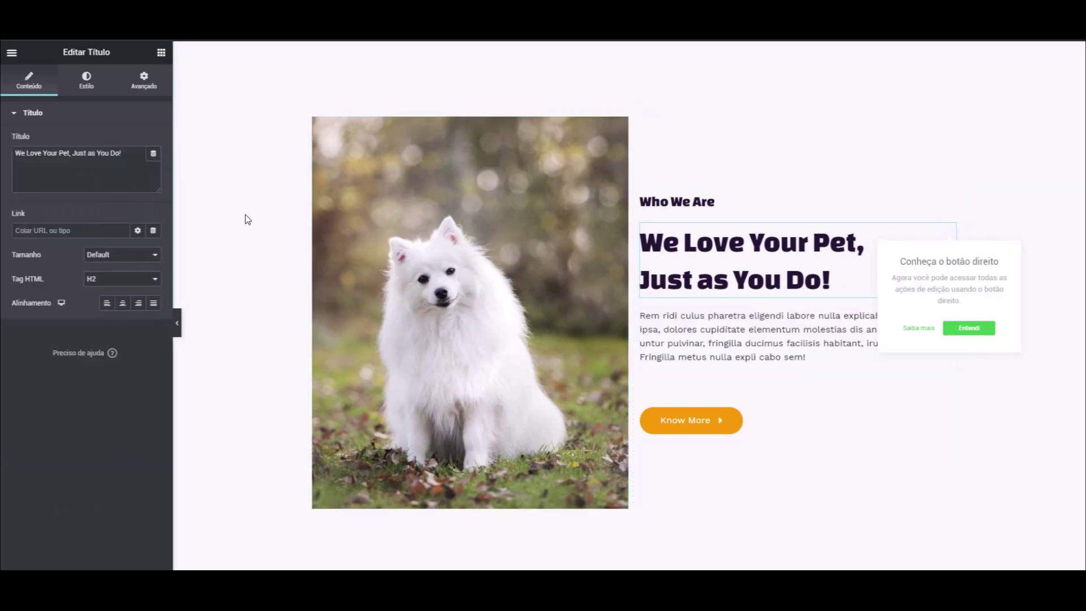
scroll(559, 304, down, 5)
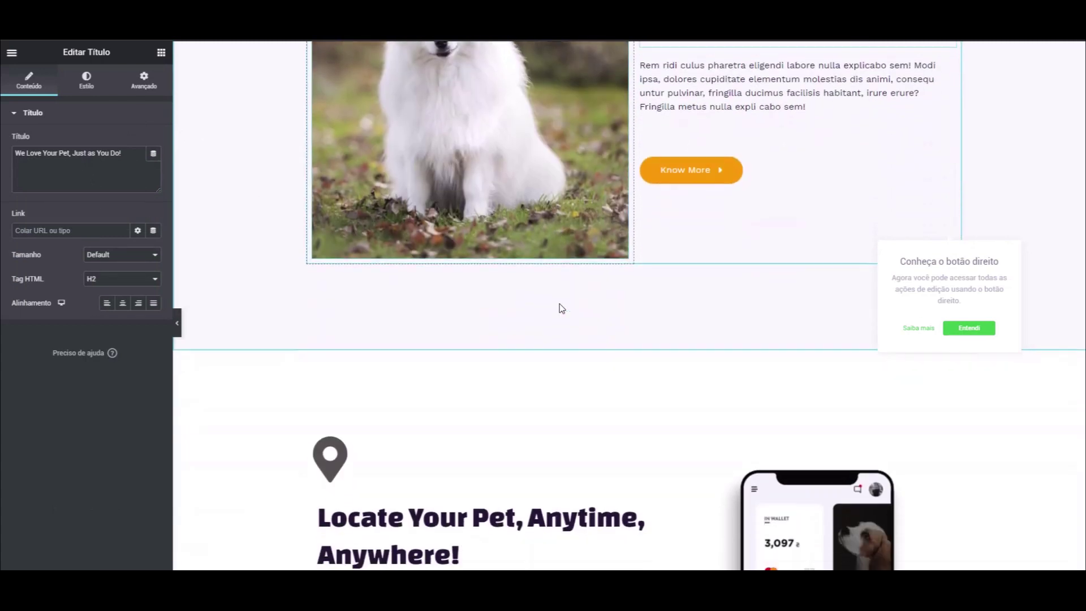
scroll(240, 120, up, 2)
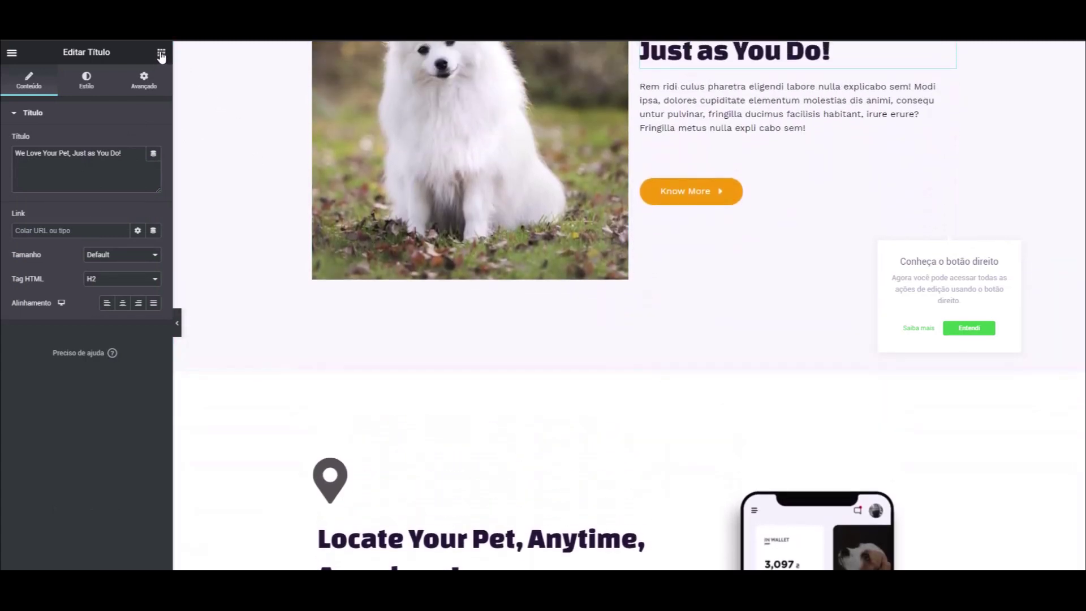
Add a Botão widget between the "Who We Are" line and the "We Love Your Pet" heading.
click(161, 56)
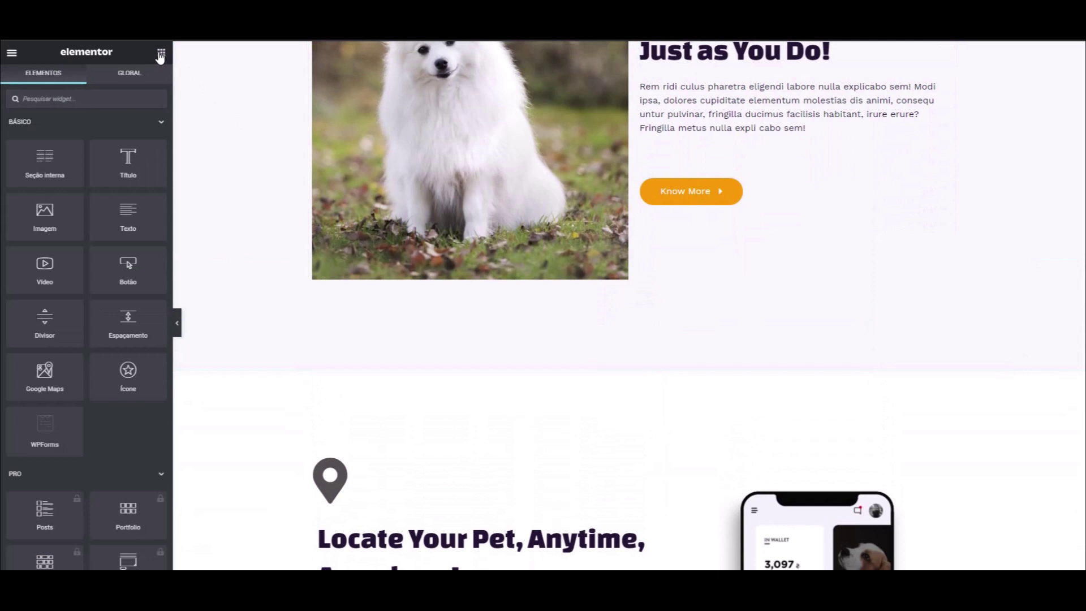
scroll(293, 247, up, 3)
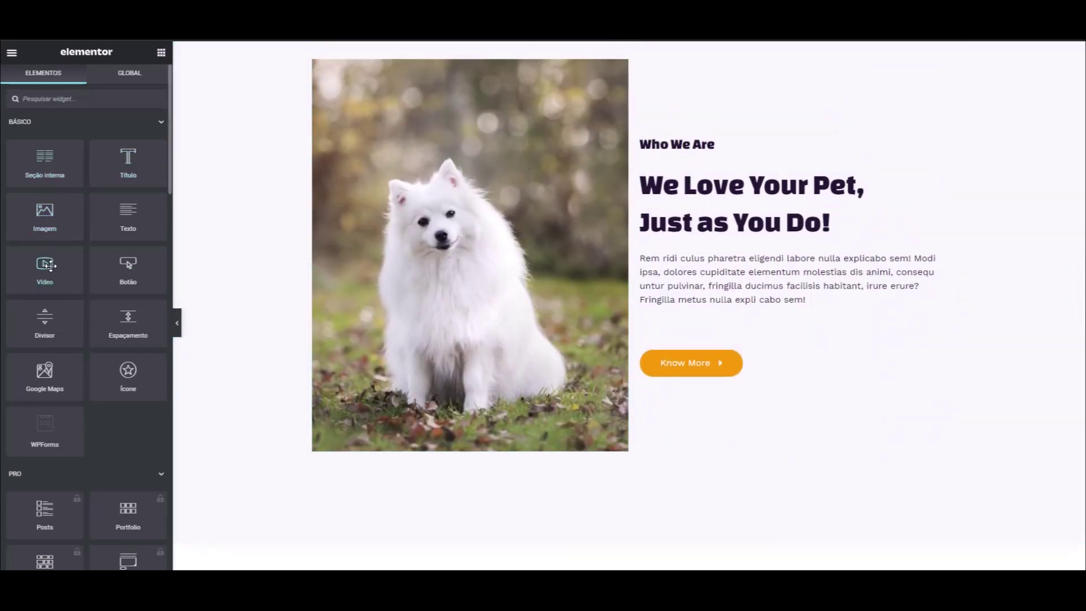
drag(129, 269, 741, 176)
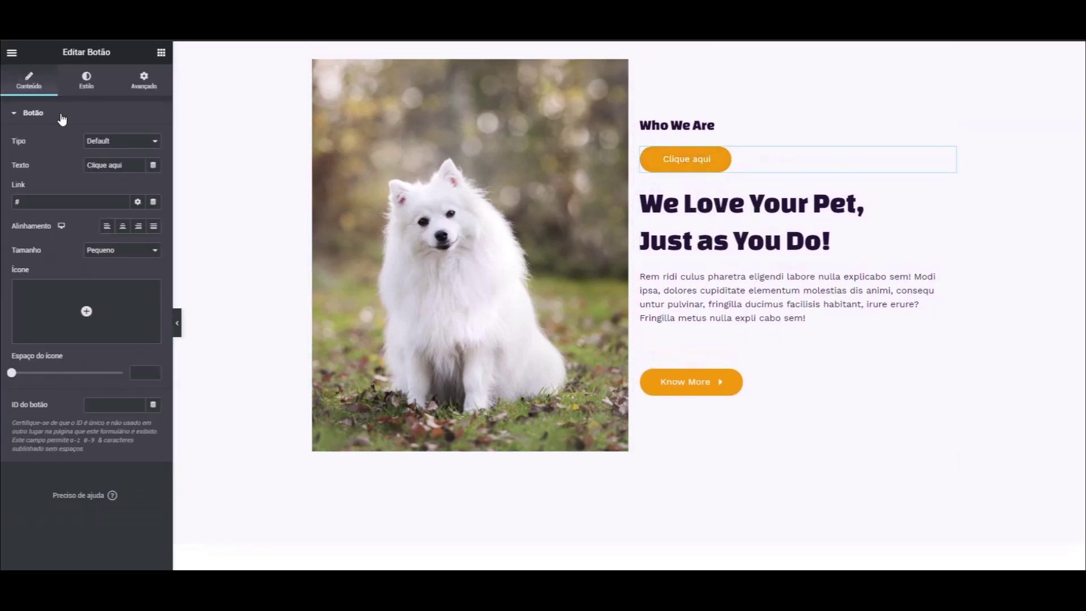
Look through the available widgets, collapsing the Pro category to examine the general ones, and view the page's next section.
click(161, 52)
scroll(51, 283, down, 5)
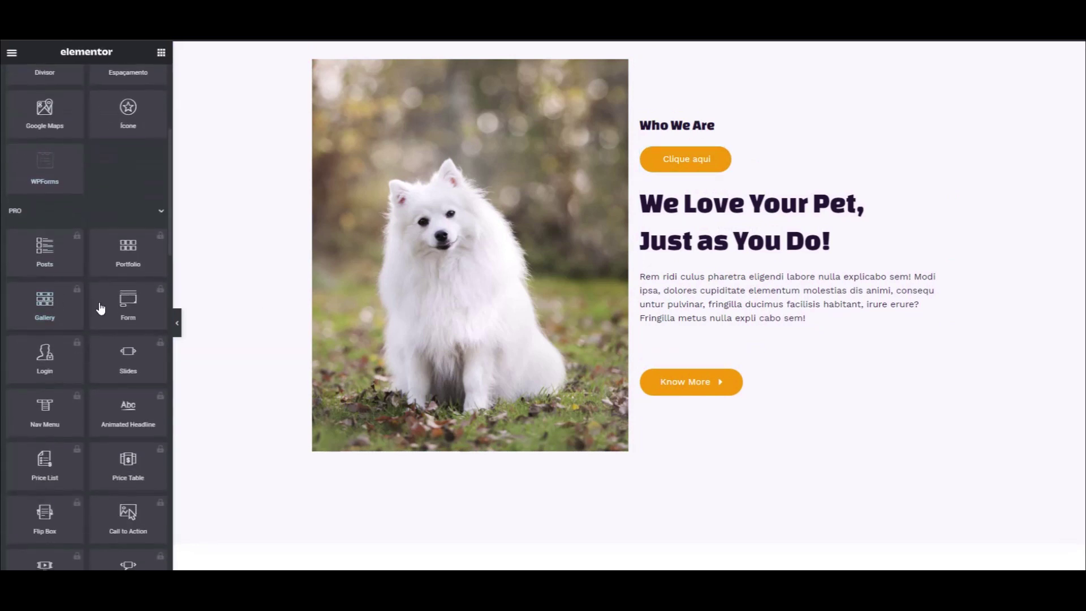
scroll(136, 303, down, 2)
scroll(94, 301, up, 2)
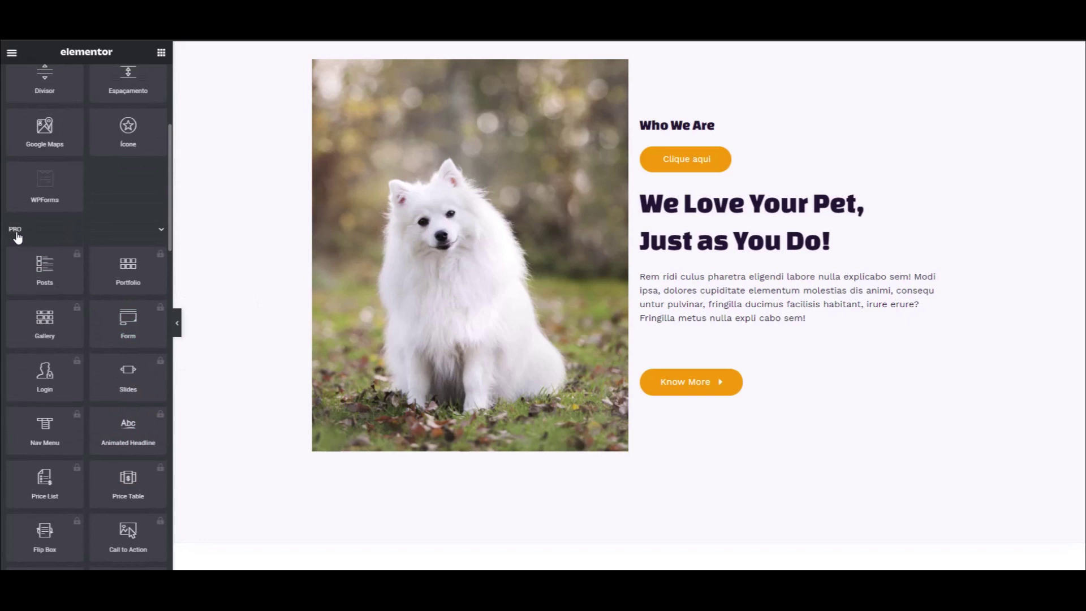
click(160, 231)
scroll(66, 276, down, 1)
scroll(66, 276, down, 5)
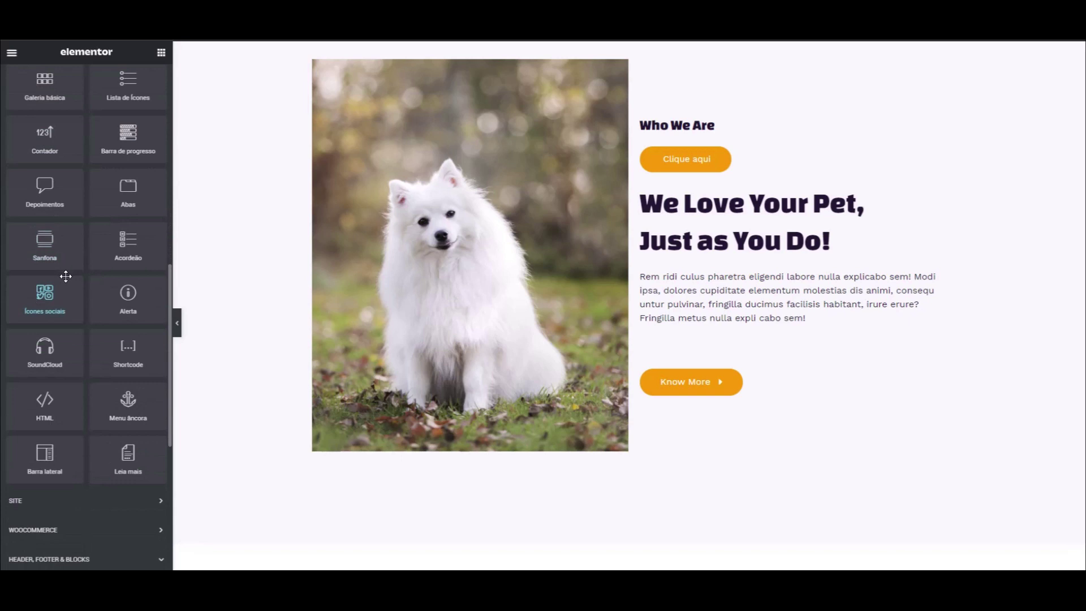
scroll(759, 191, down, 4)
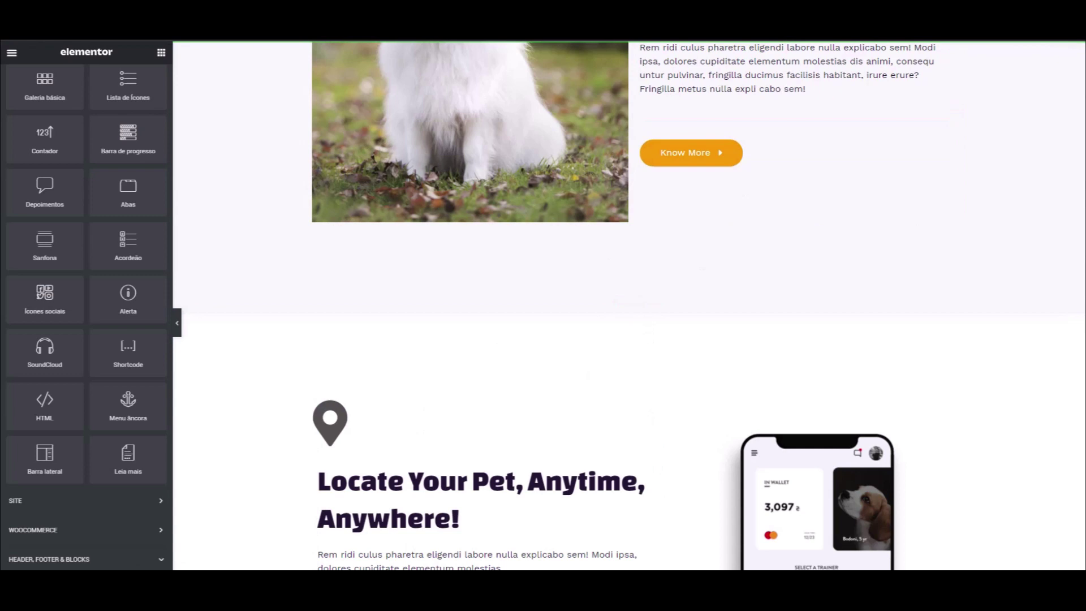
Open the Home page's general settings, and leave the editor for the published page.
scroll(651, 335, up, 3)
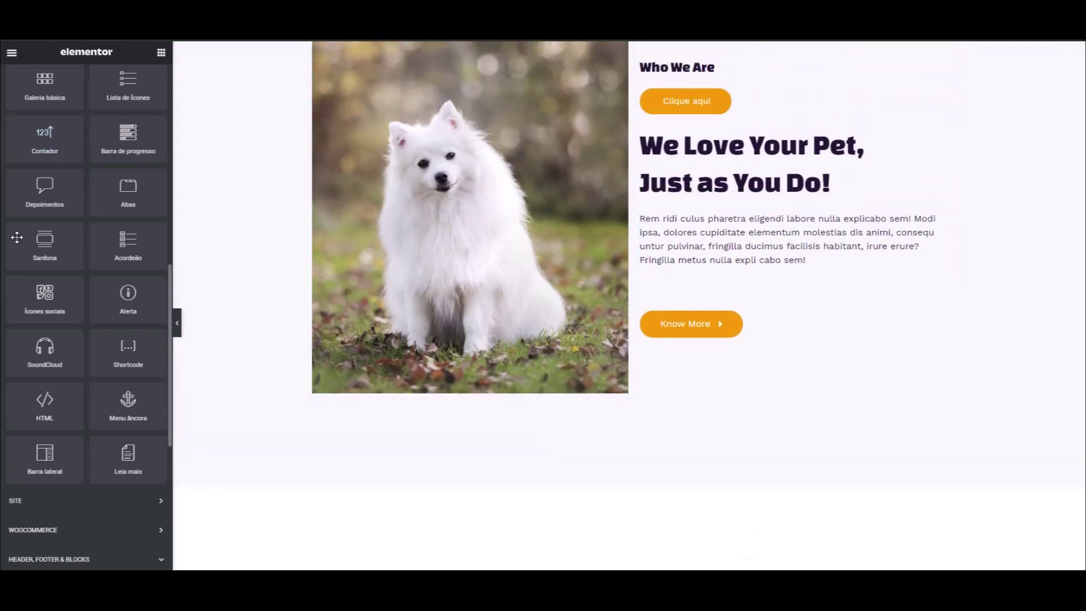
click(14, 580)
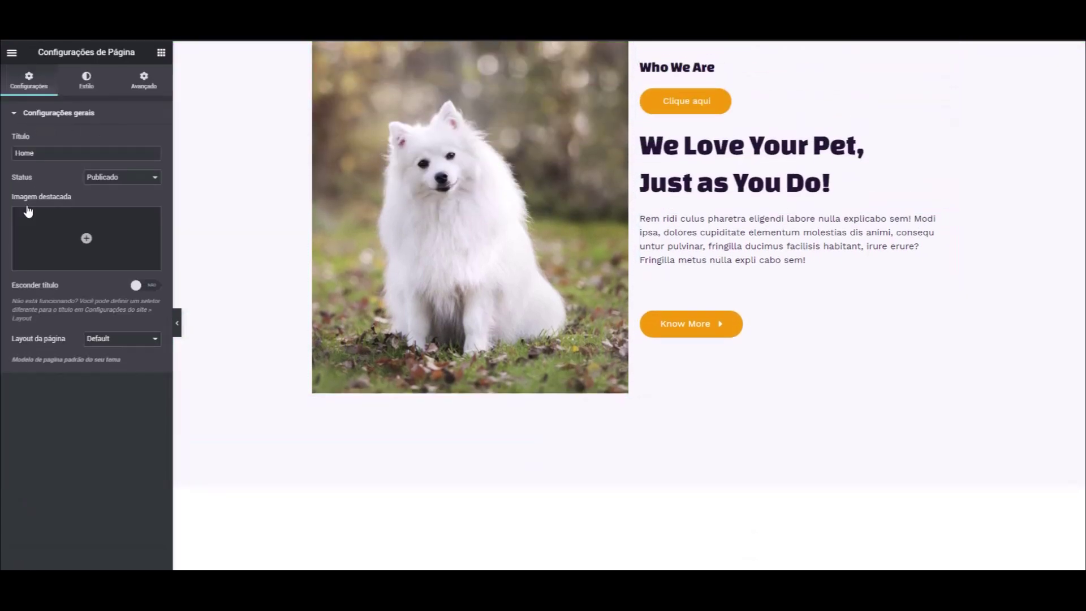
click(10, 55)
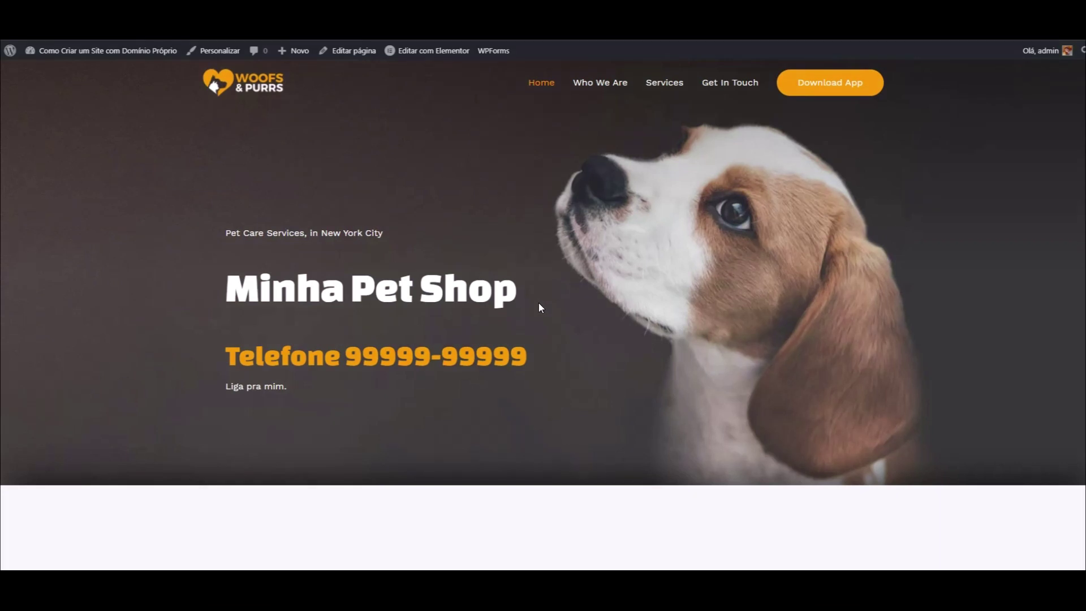
Review the published home page from the hero banner to the edited Who We Are section.
scroll(538, 308, down, 10)
scroll(579, 298, up, 2)
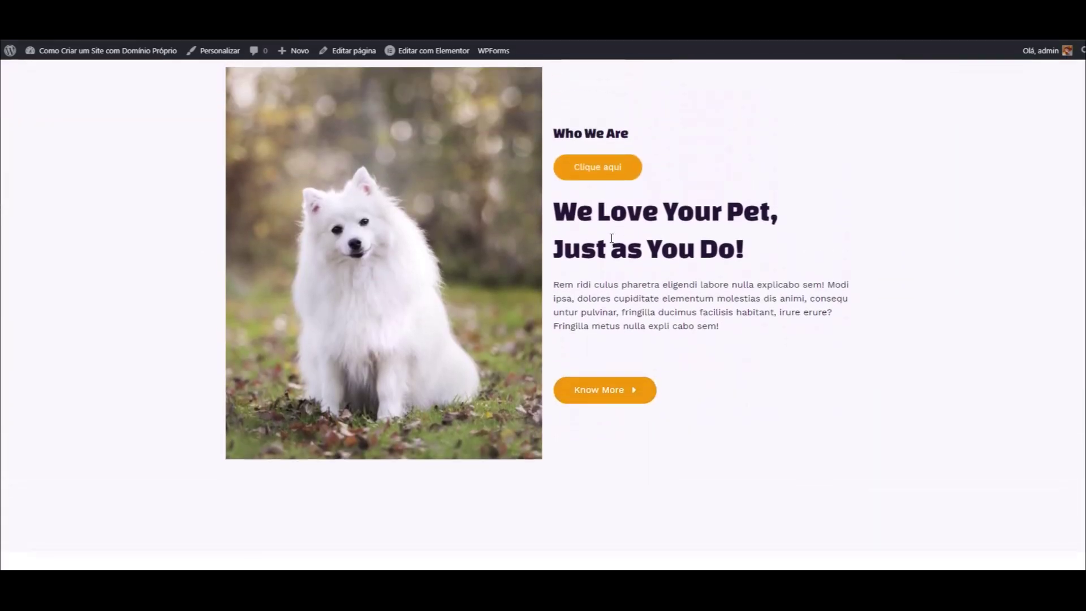
scroll(611, 238, up, 2)
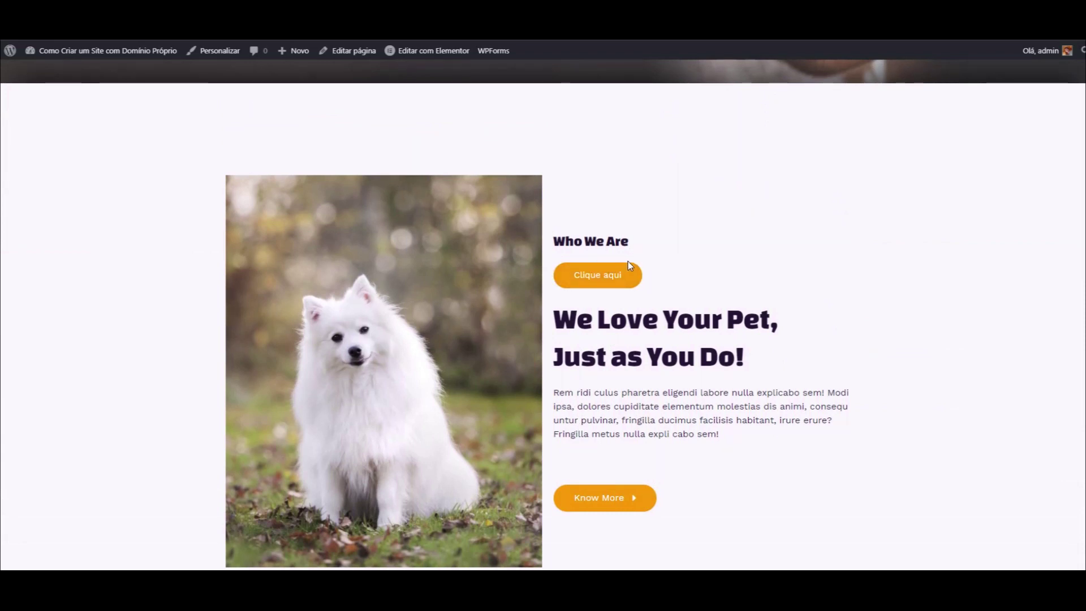
scroll(447, 321, up, 7)
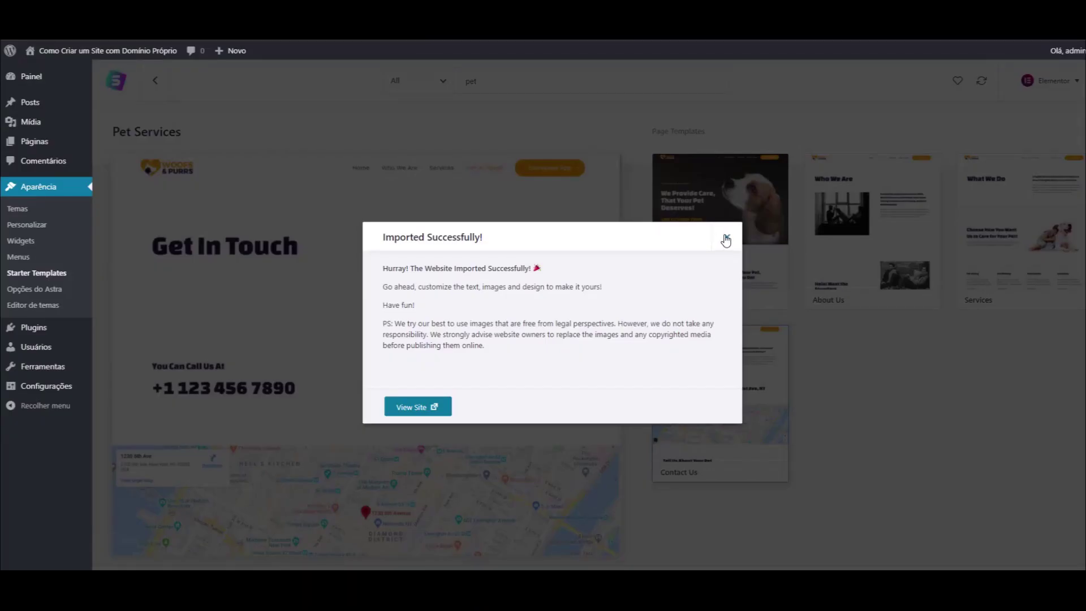
Close the import message, clear the "pet" search and reload the Starter Templates library.
click(727, 237)
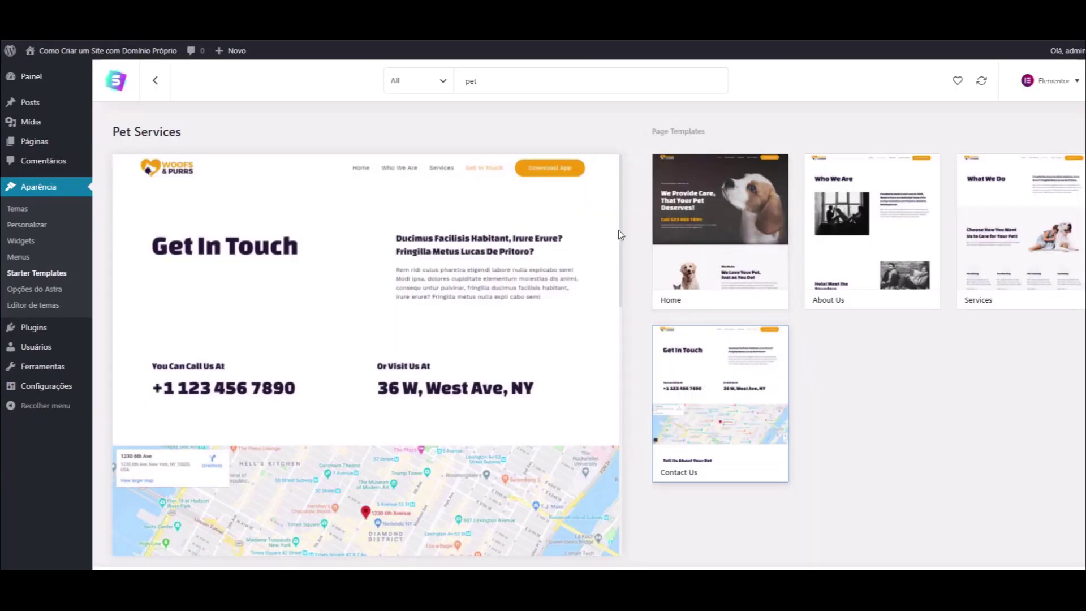
double_click(565, 80)
key(BackSpace)
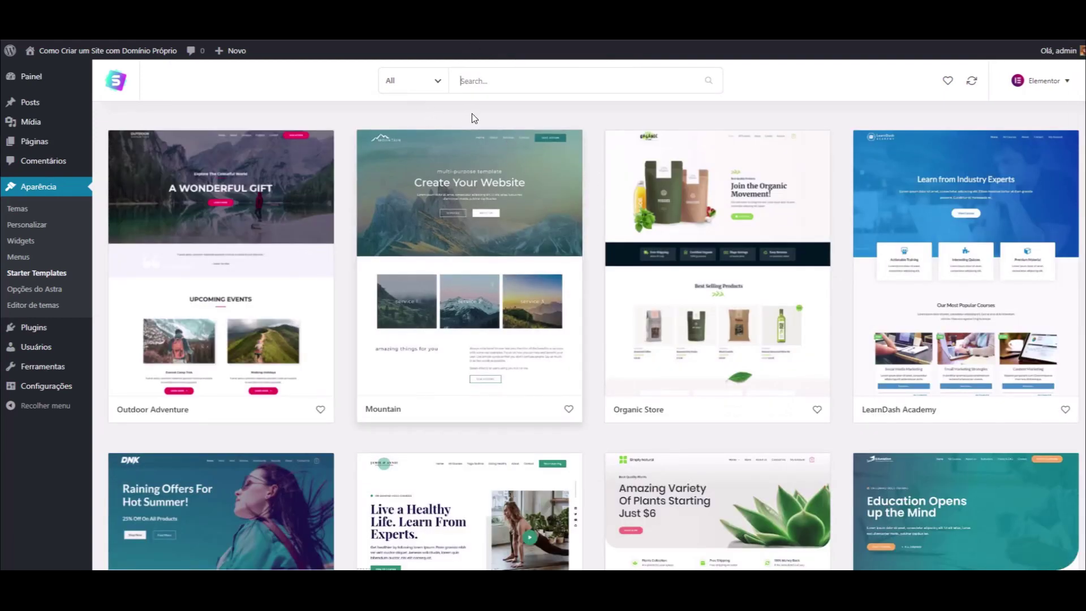
click(37, 187)
click(36, 338)
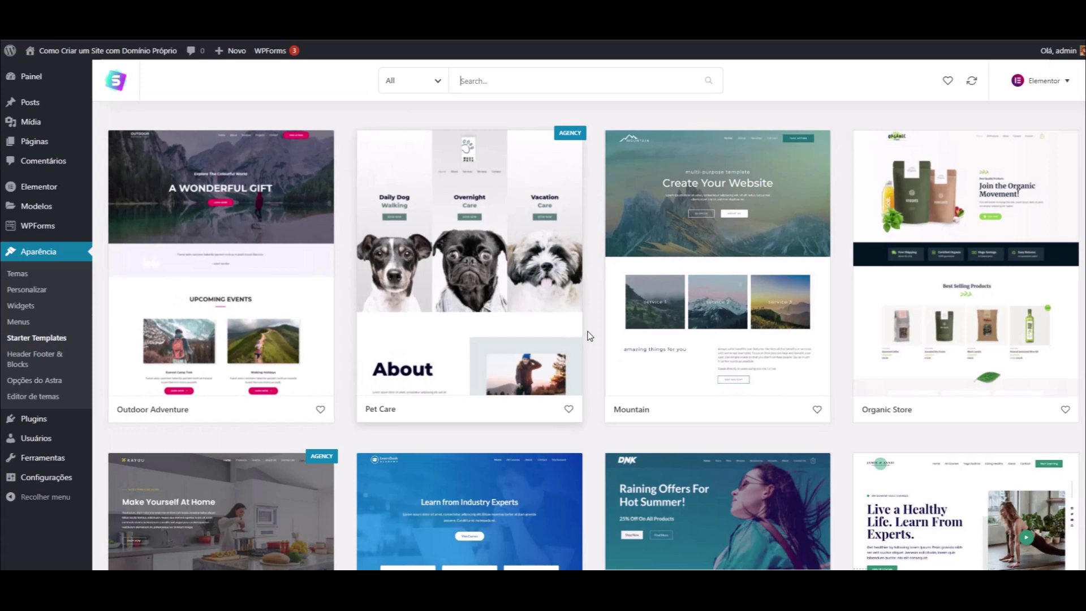
Browse the Starter Templates library to compare the available free and Agency site designs.
scroll(590, 337, down, 10)
scroll(590, 335, down, 6)
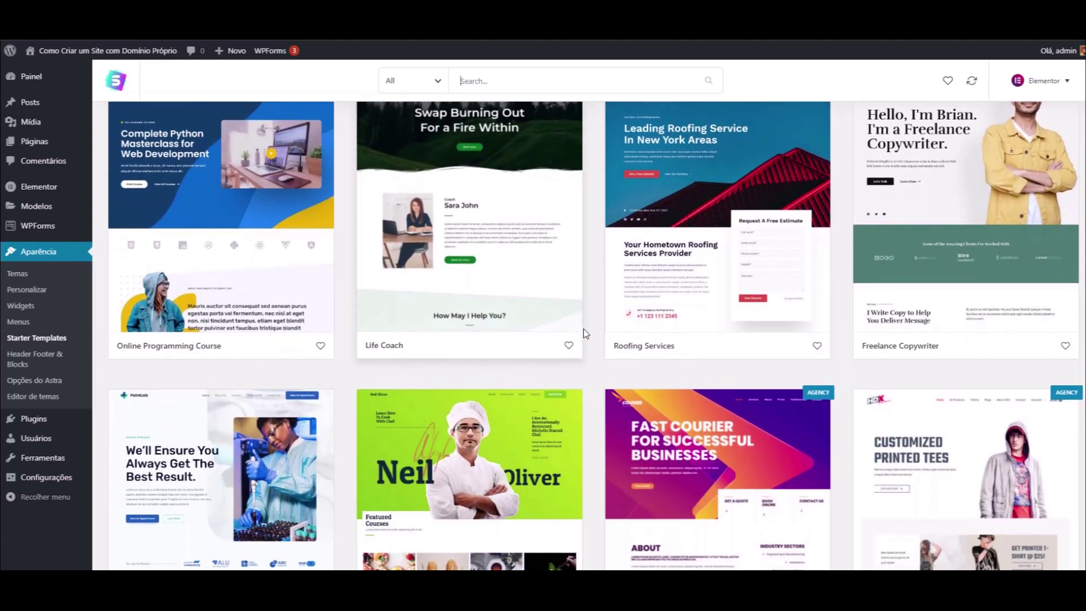
scroll(586, 334, down, 14)
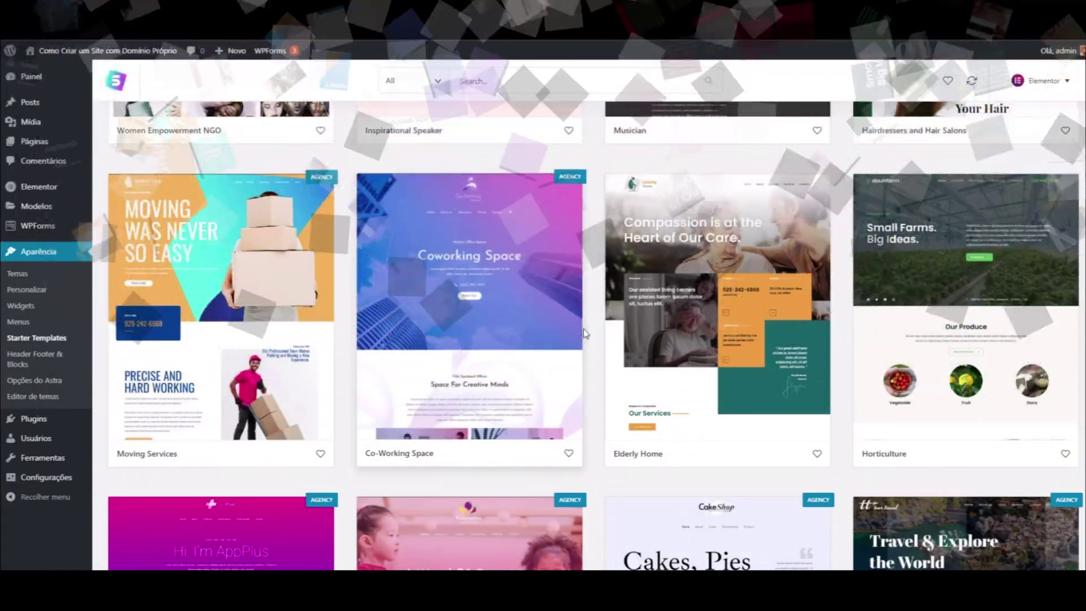
scroll(585, 334, down, 8)
scroll(622, 306, up, 2)
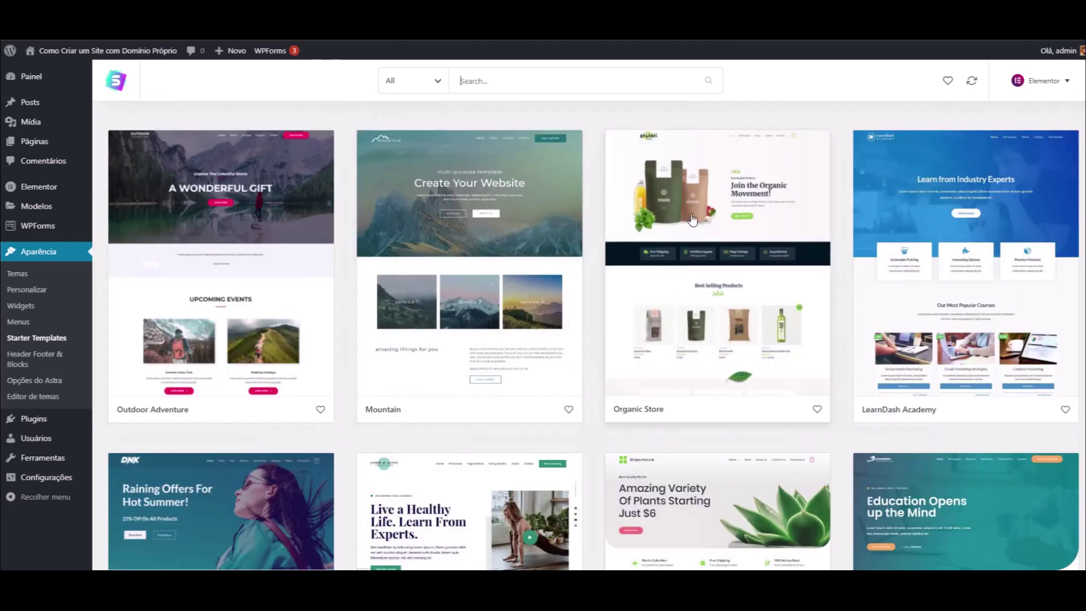
Import the Organic Store template as a complete site, with deletion of the previously imported site enabled.
click(737, 317)
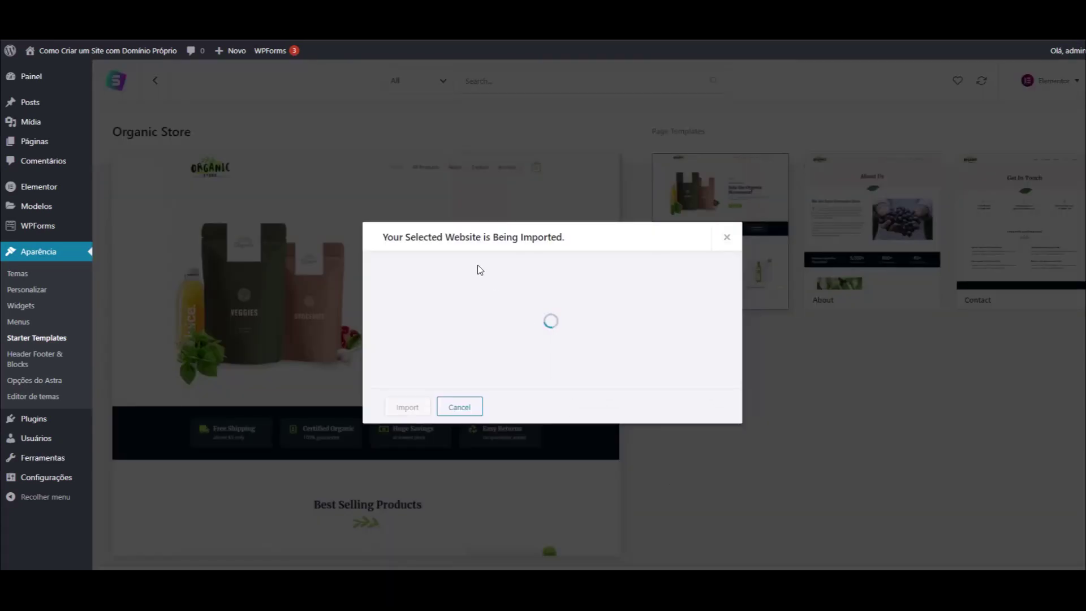
click(387, 276)
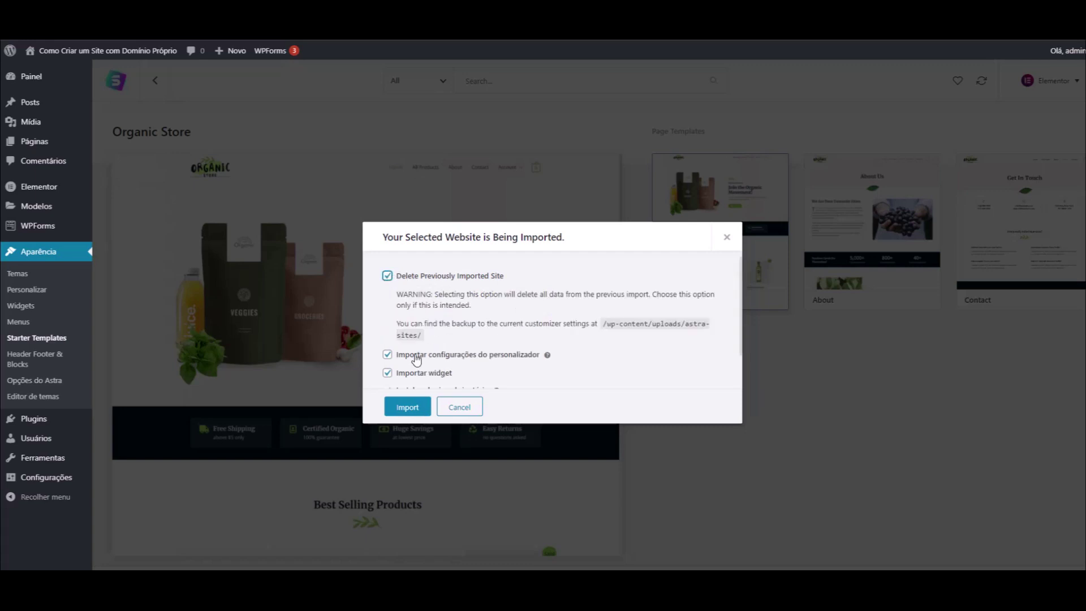
click(411, 407)
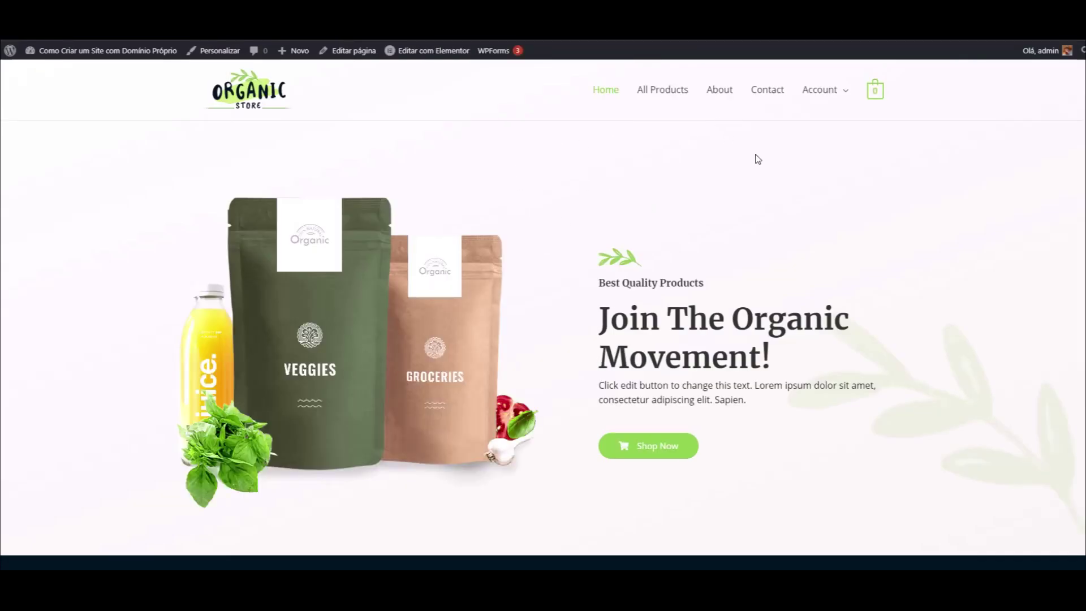
Examine the imported store's home page, from the hero banner through the product sections to the customer reviews.
scroll(758, 155, down, 5)
scroll(453, 315, down, 10)
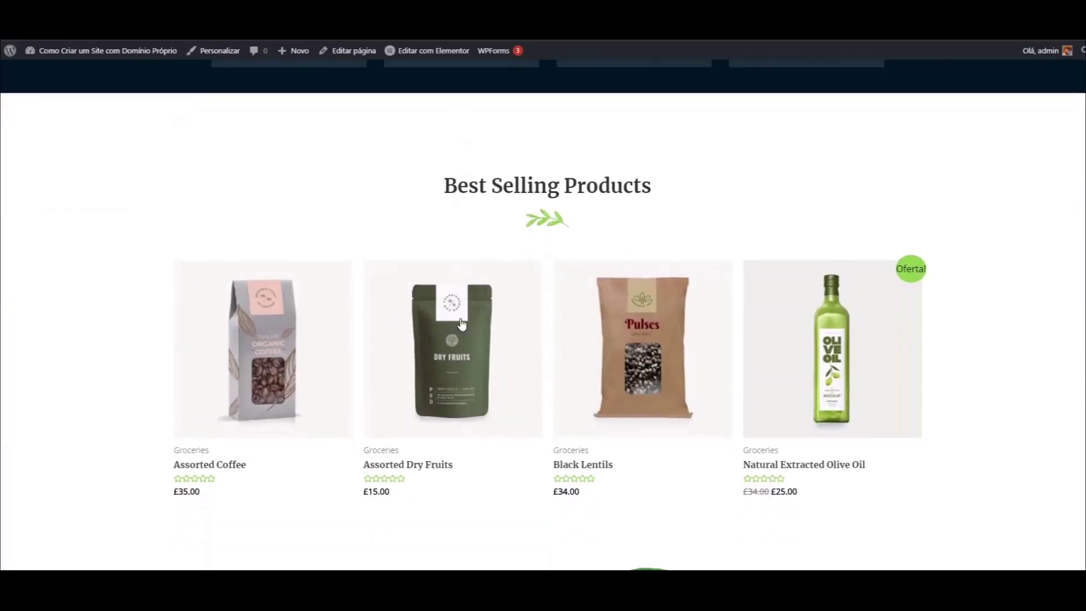
scroll(448, 307, down, 6)
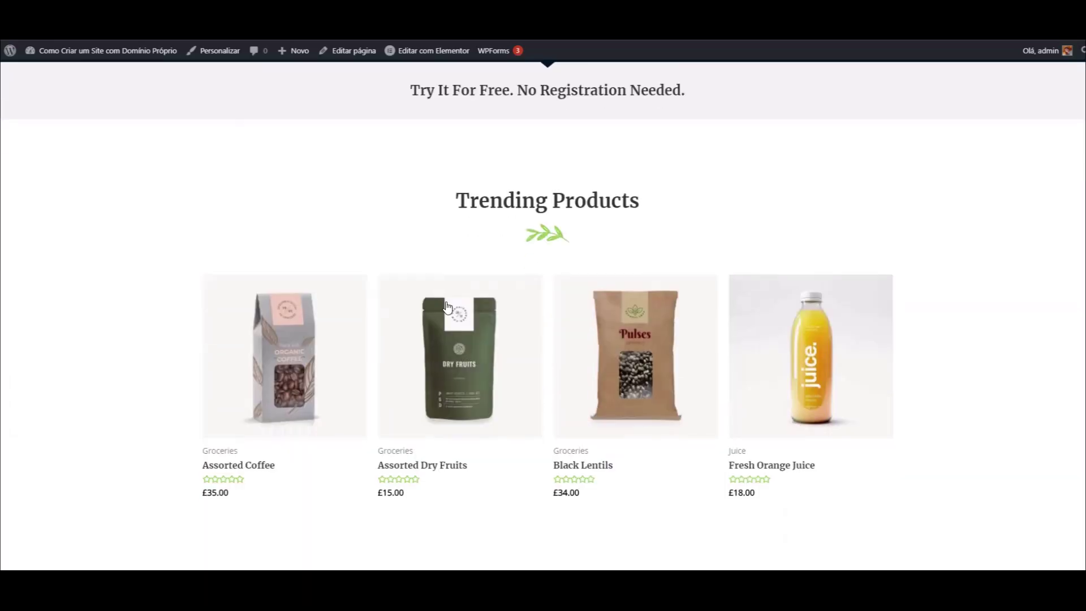
scroll(485, 309, down, 5)
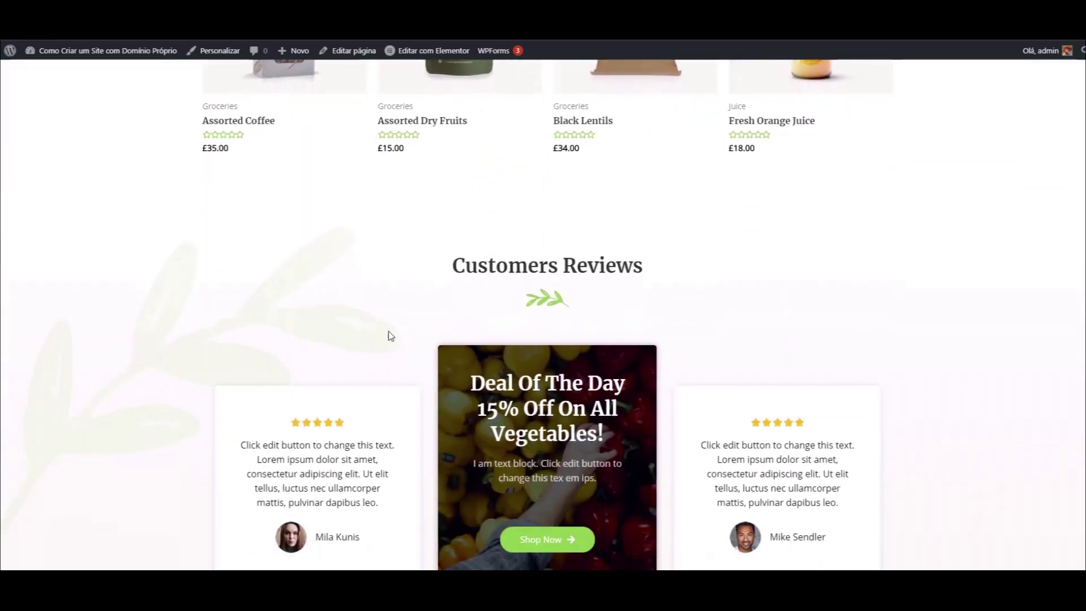
mouse_move(419, 55)
Switch to the Canva design "Dica Poderosa como Escolher Hospedagem" and present it with the Padrão type.
click(984, 31)
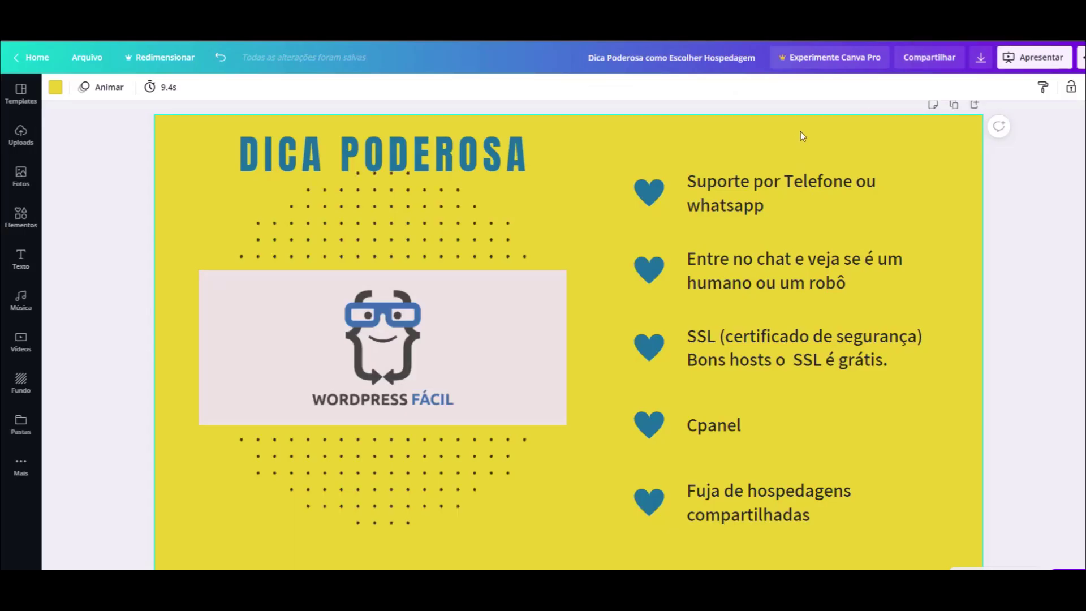
click(1034, 58)
click(990, 166)
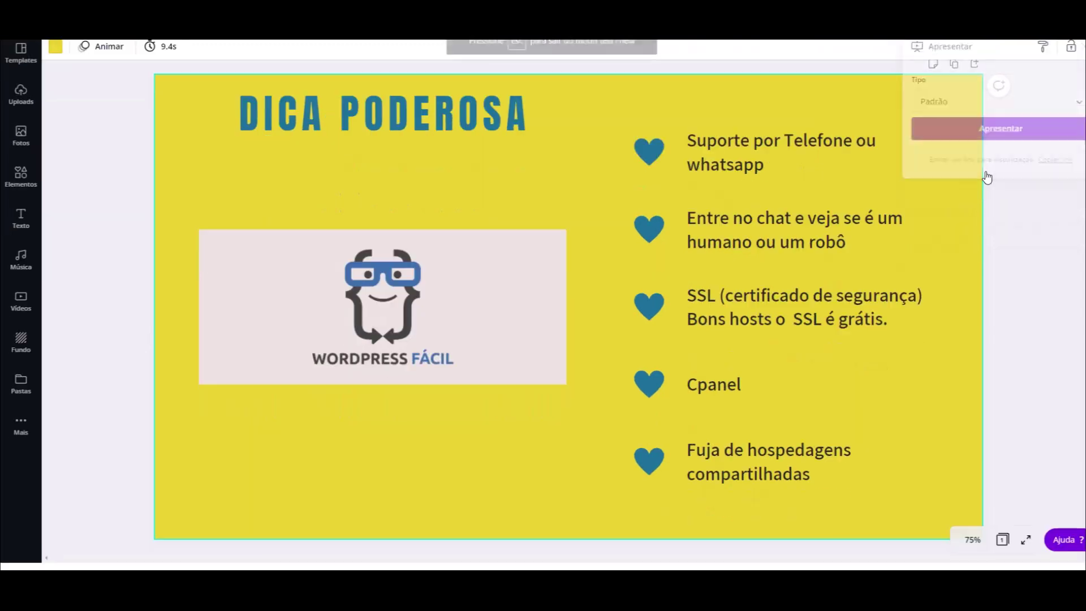